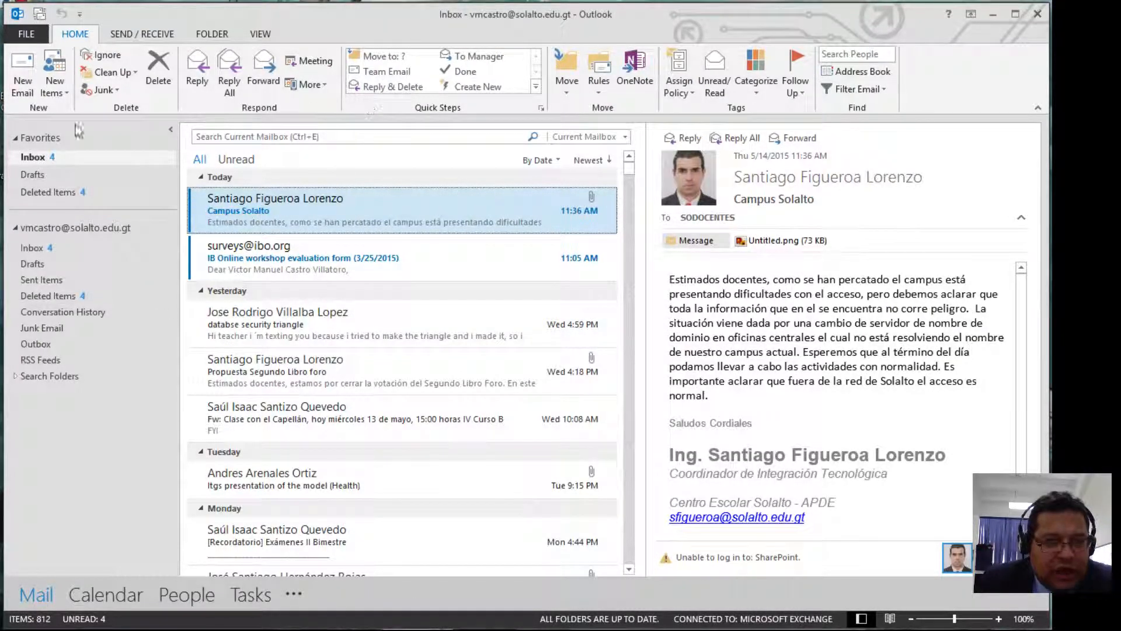
# - Open a blank e-mail message in Outlook and close it, and bring up the mailing commands in Word
pyautogui.click(23, 66)
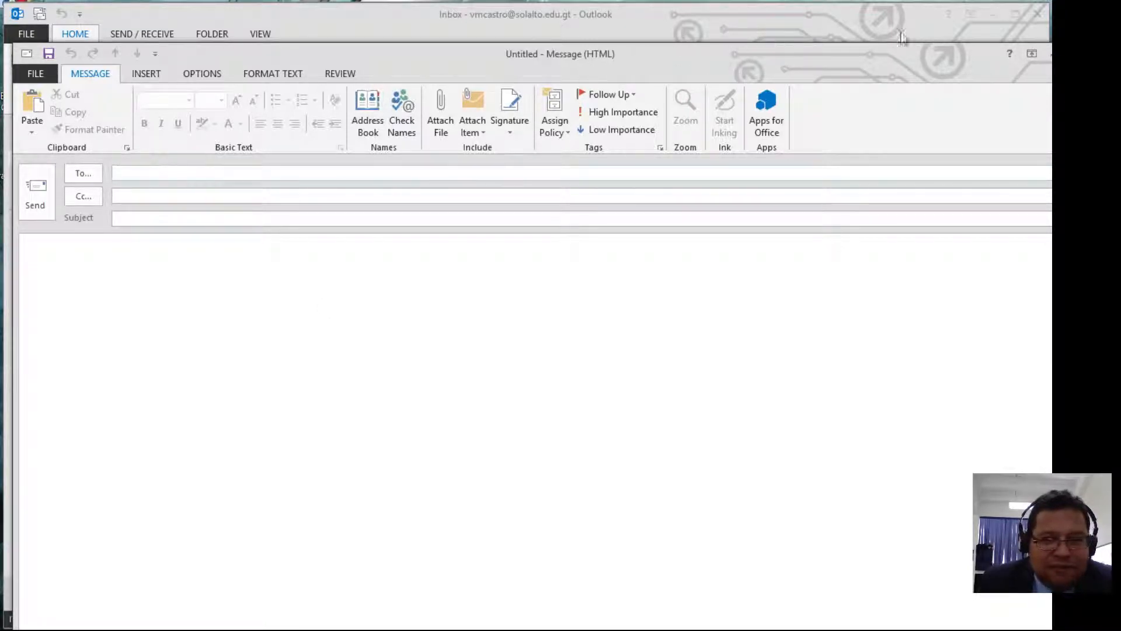
pyautogui.click(1098, 54)
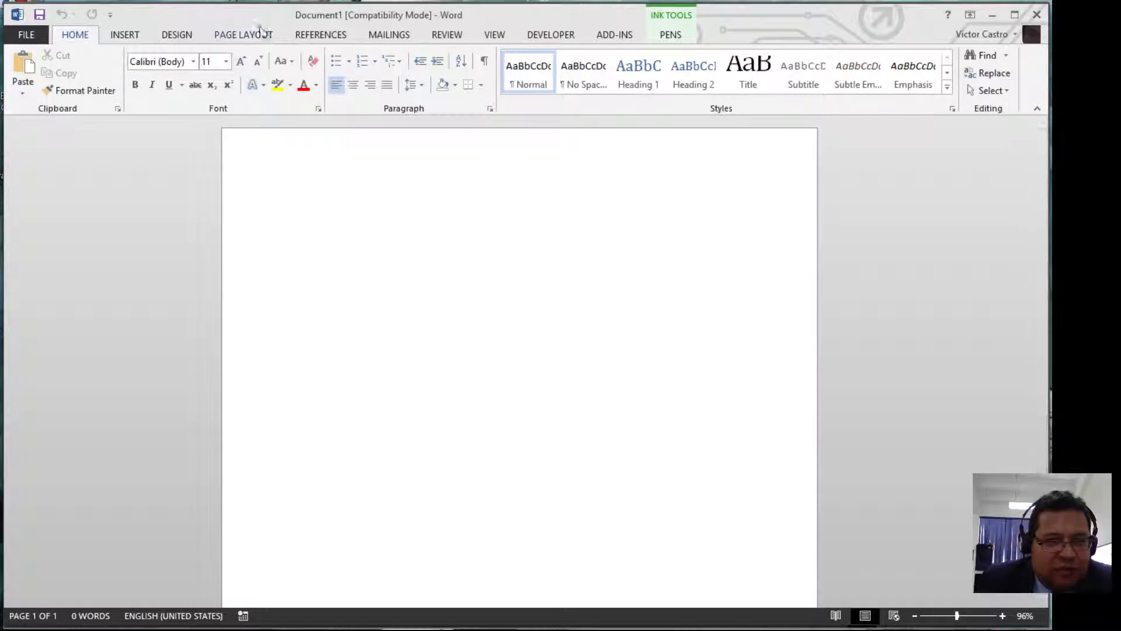
pyautogui.click(390, 36)
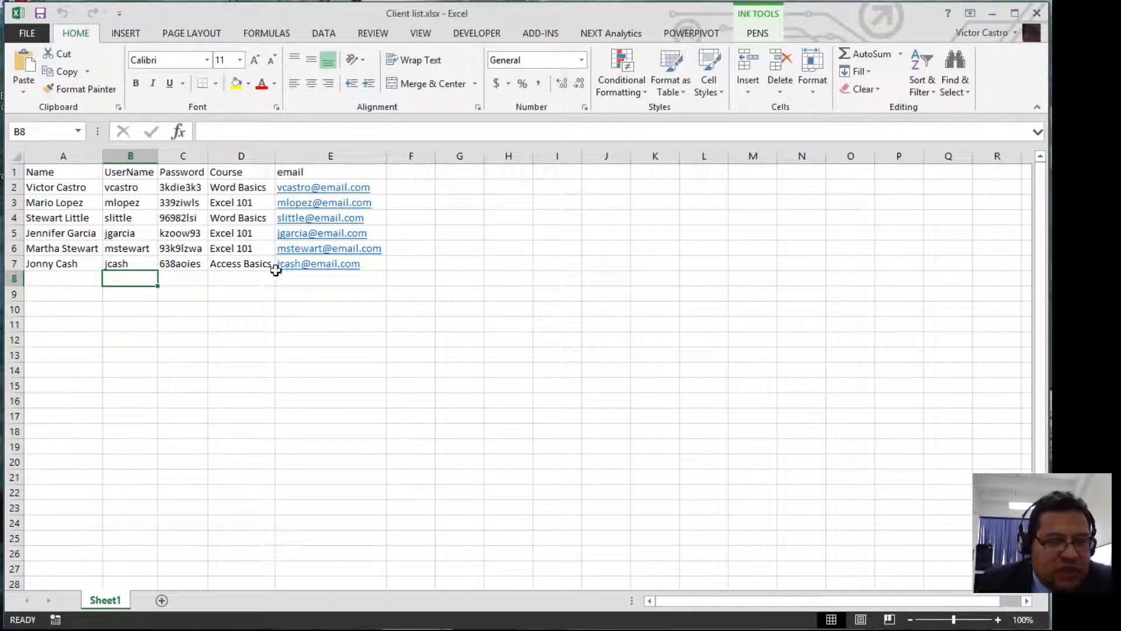
# - Examine the name, username, password, course and email columns of the client list in Excel
pyautogui.click(66, 266)
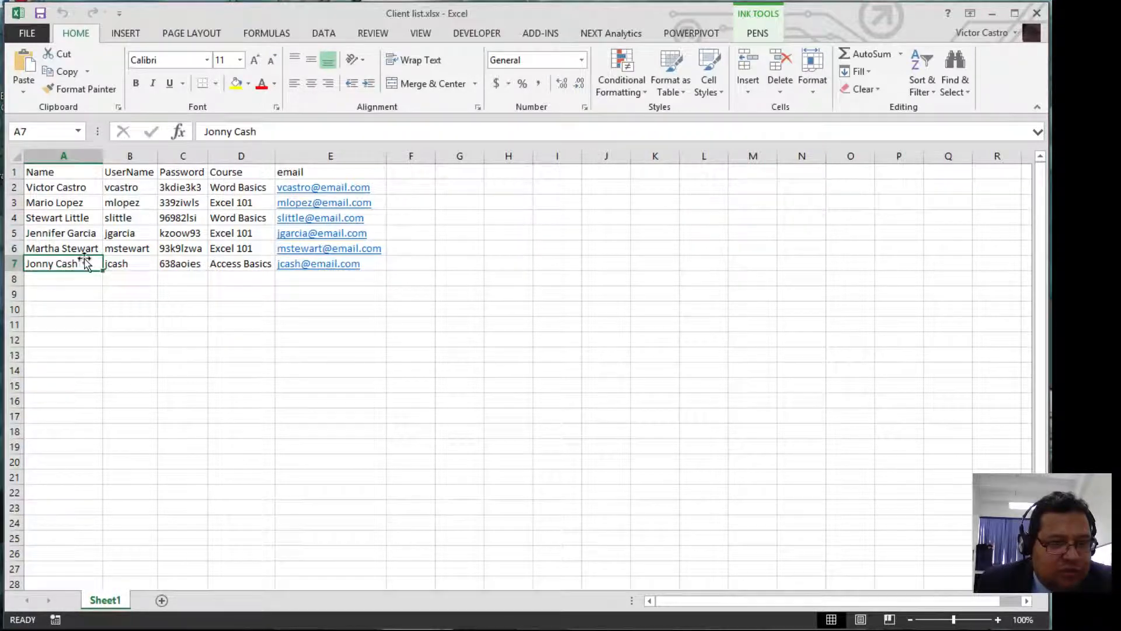
pyautogui.click(127, 262)
pyautogui.click(179, 232)
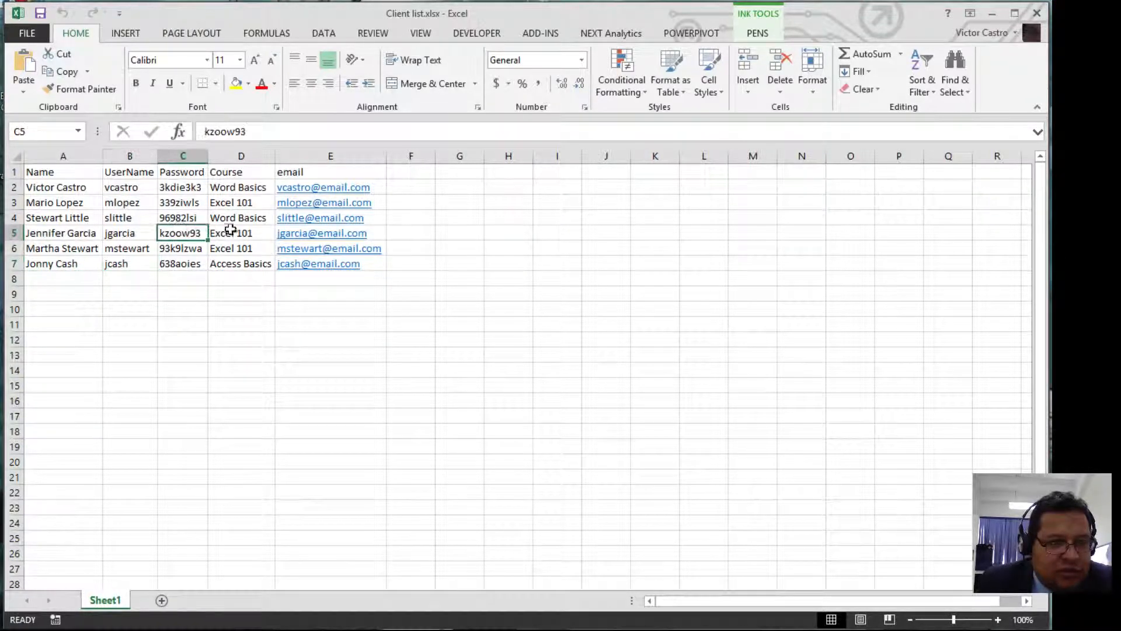
pyautogui.click(233, 188)
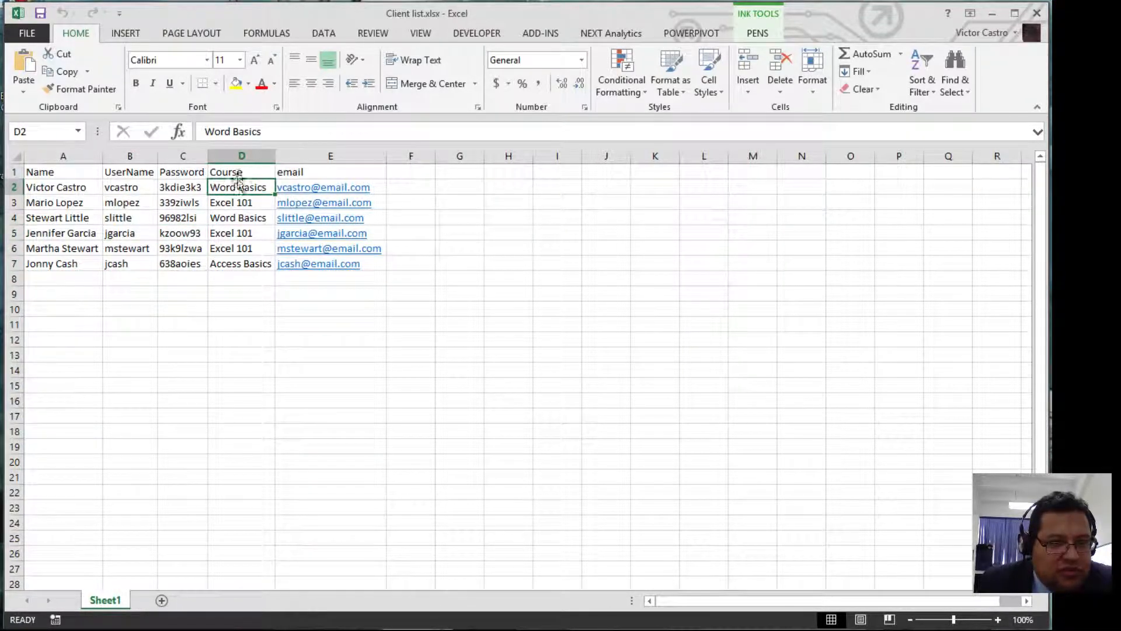
pyautogui.click(295, 188)
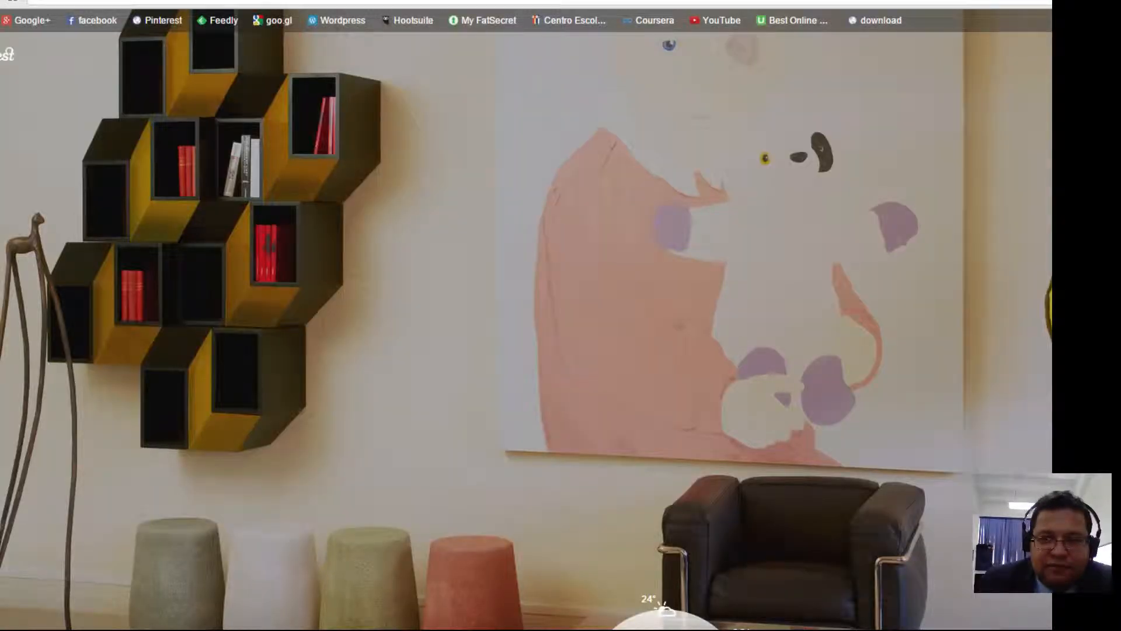
pyautogui.click(1037, 2)
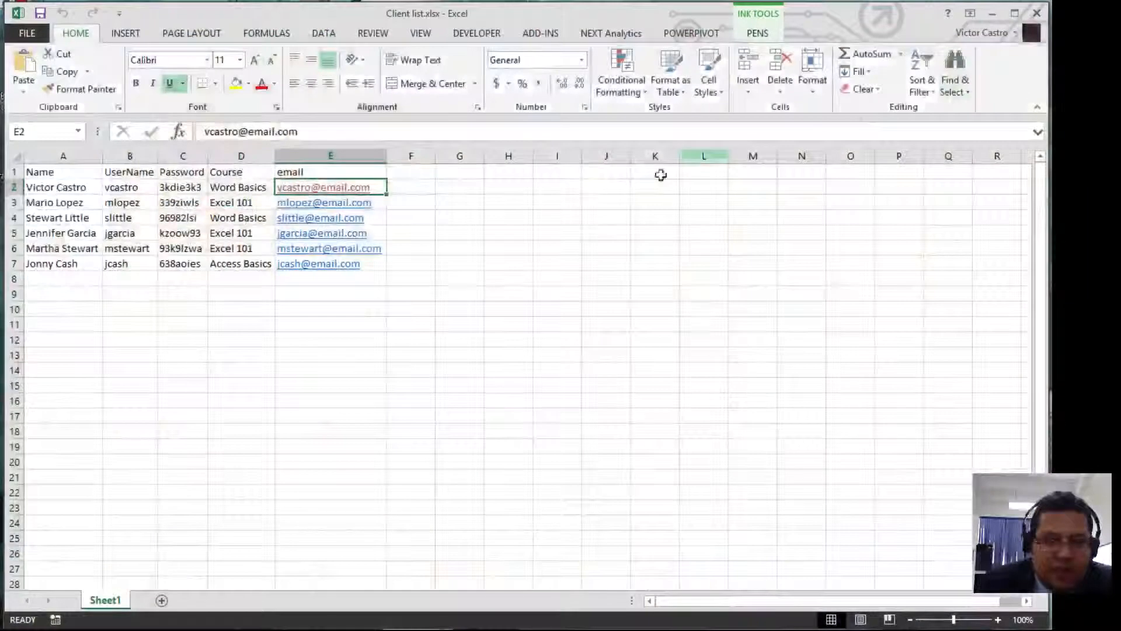
pyautogui.click(302, 330)
pyautogui.click(145, 280)
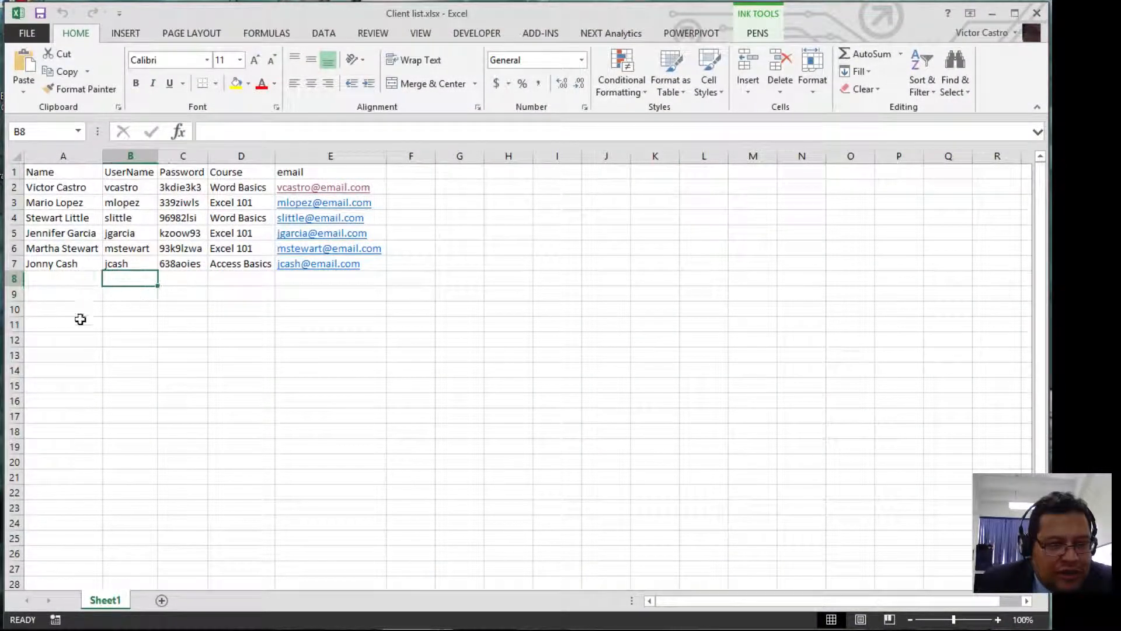
pyautogui.click(79, 280)
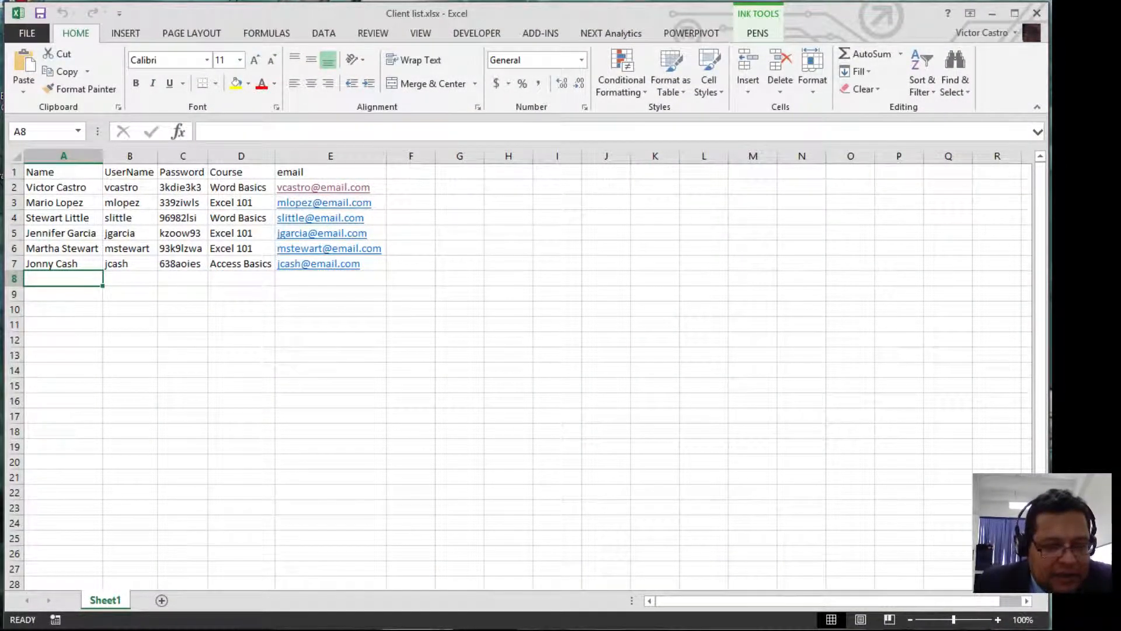
# - Switch back to the blank Word document and start the Step-by-Step Mail Merge Wizard
pyautogui.hotkey('alt', 'Tab')
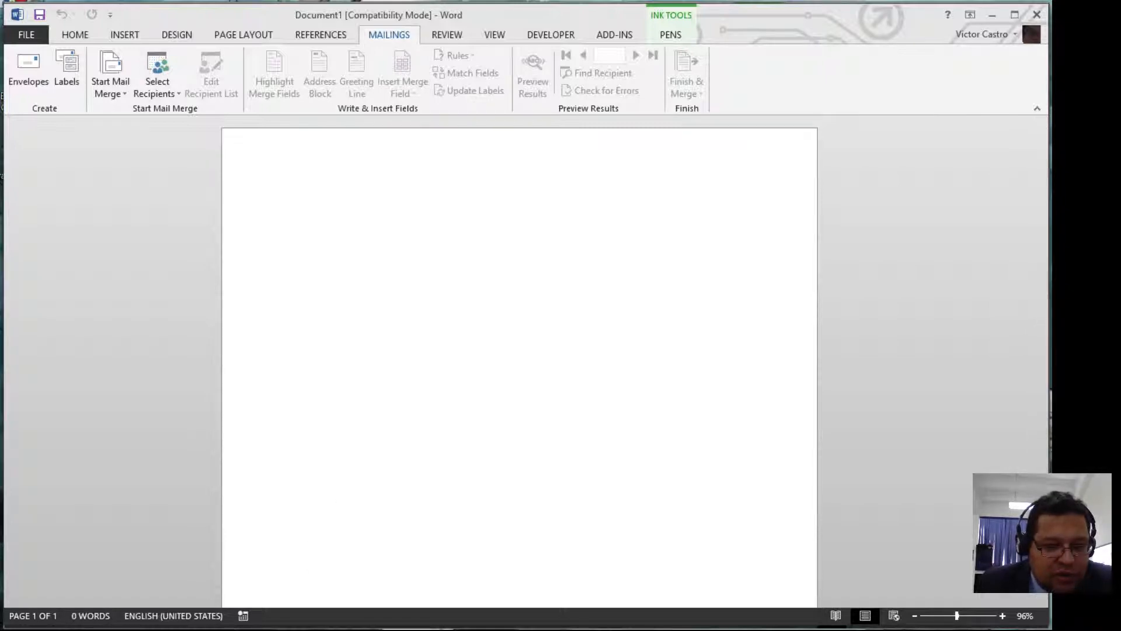
pyautogui.hotkey('alt', 'Tab')
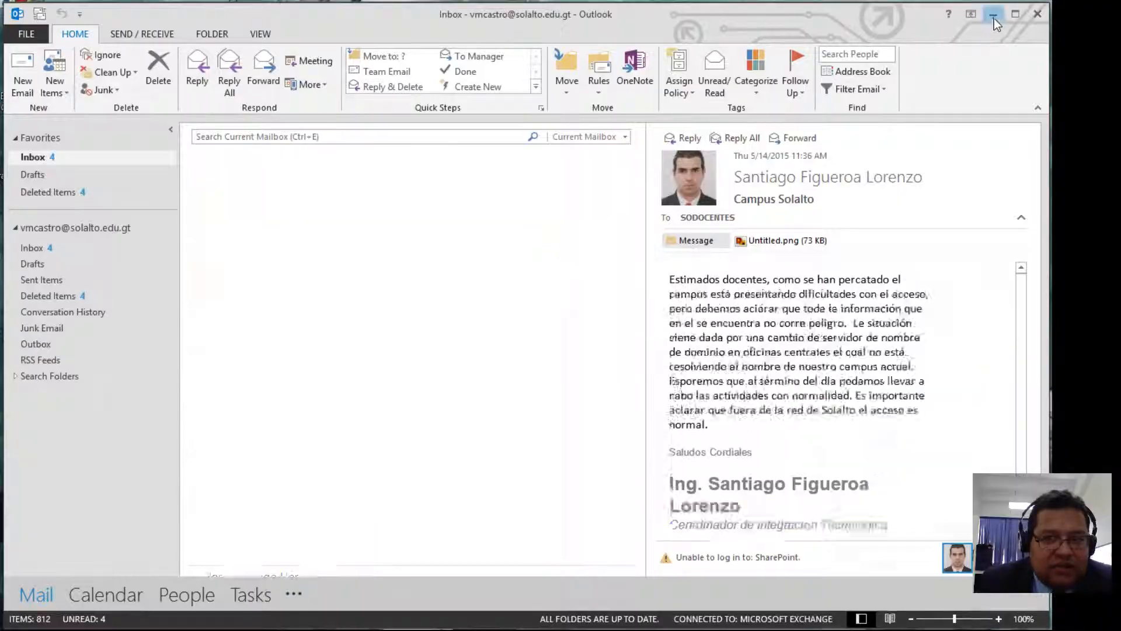
pyautogui.click(993, 17)
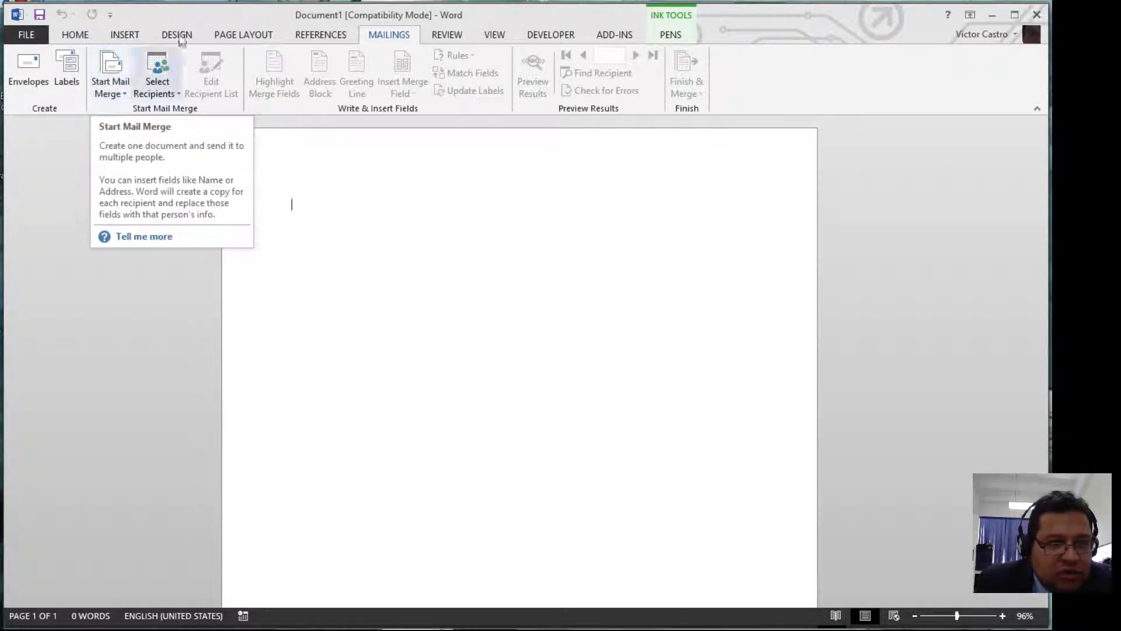
pyautogui.click(123, 95)
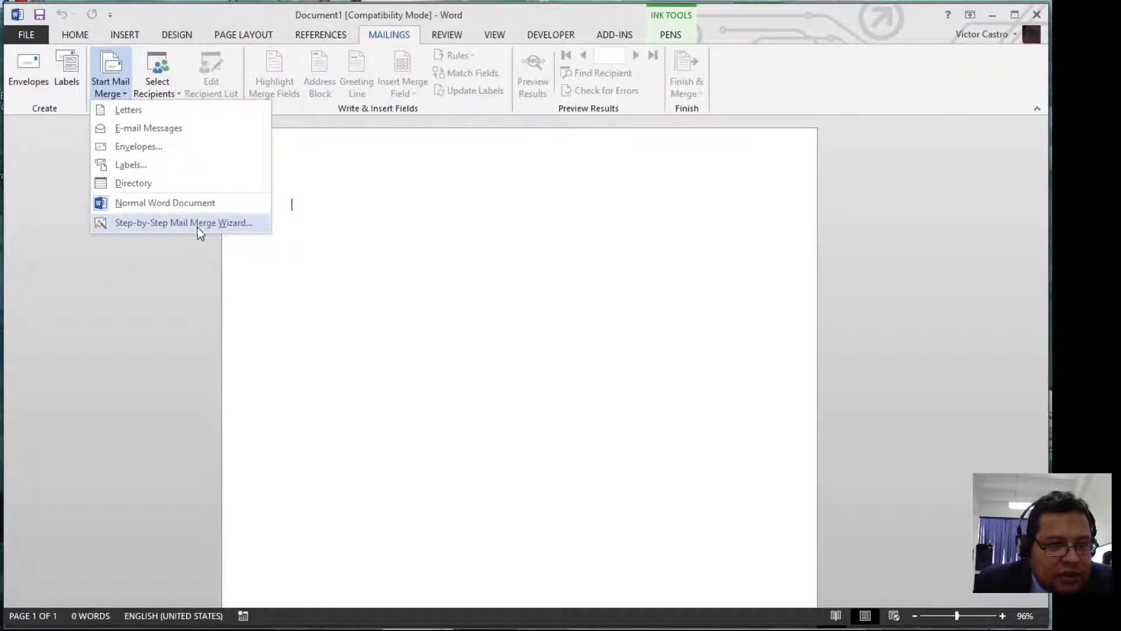
pyautogui.click(174, 225)
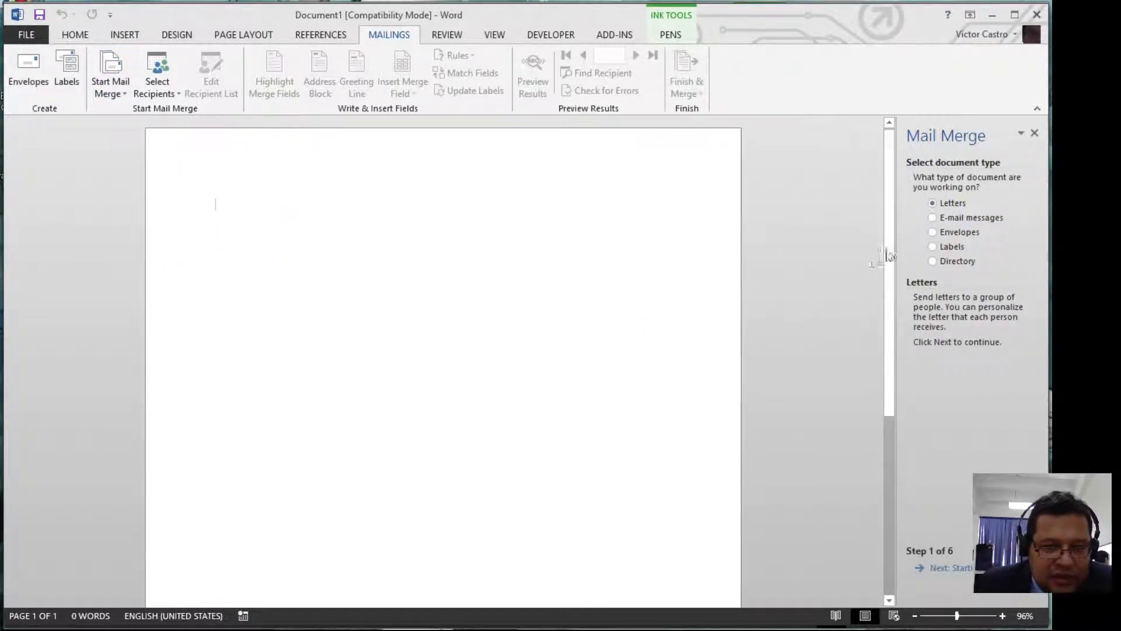
# - Set the merge document type to E-mail messages and keep the current document as the starting document
pyautogui.click(948, 219)
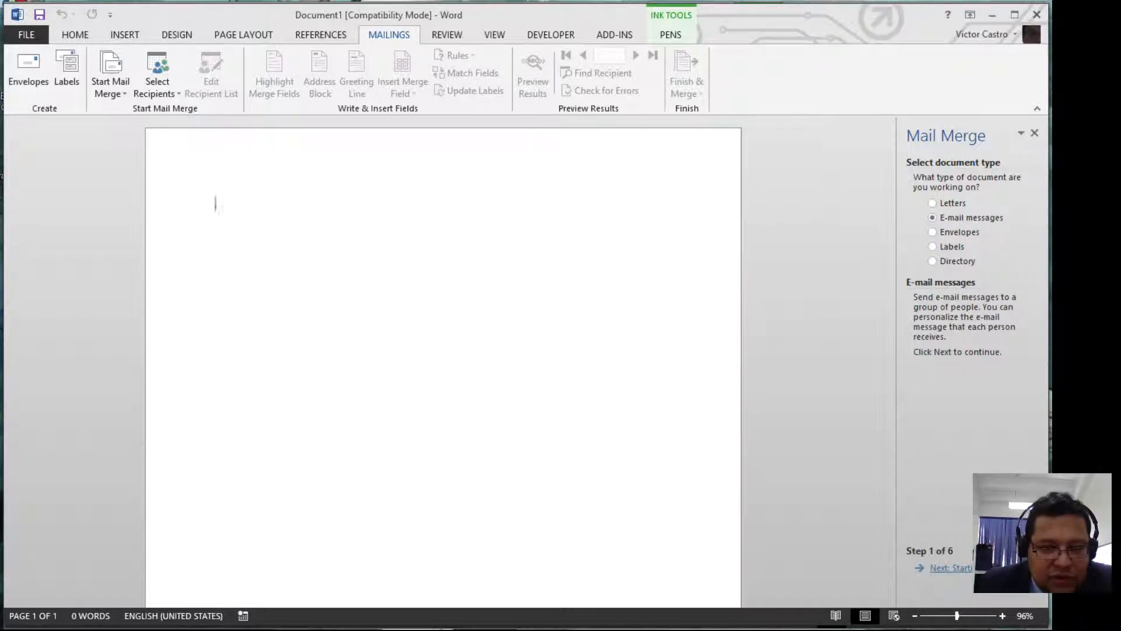
pyautogui.click(966, 574)
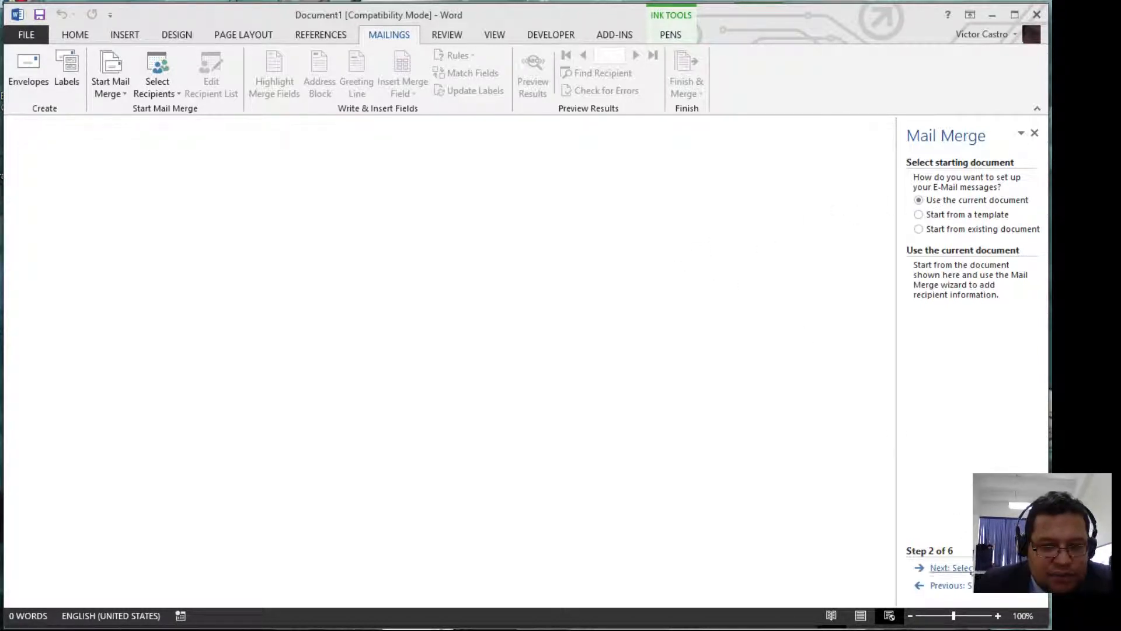
pyautogui.click(969, 569)
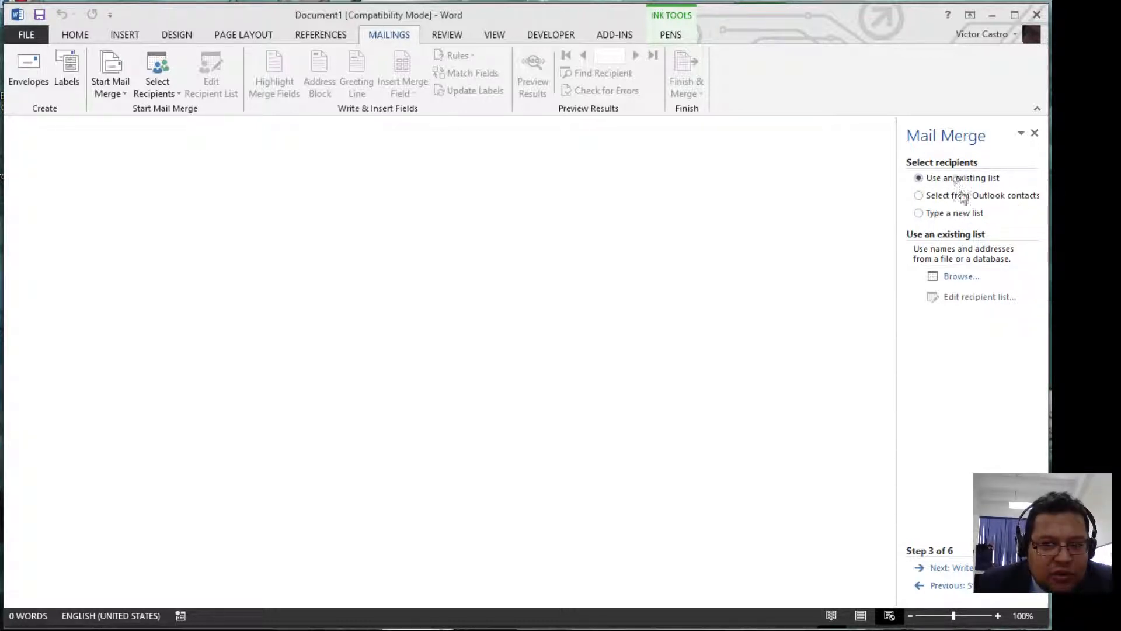
# - Load Sheet1$ of Client list.xlsx from Google Drive > ITGS > ITGS 10th > Business and Employment as the existing recipient list
pyautogui.click(960, 281)
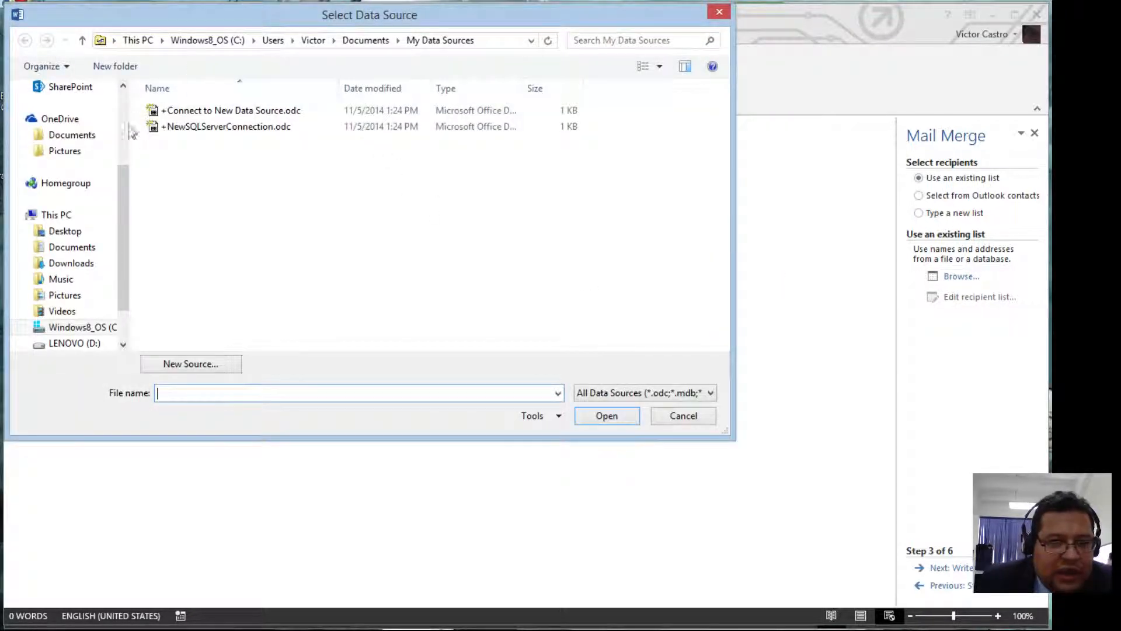
pyautogui.scroll(3, 88, 163)
pyautogui.click(88, 161)
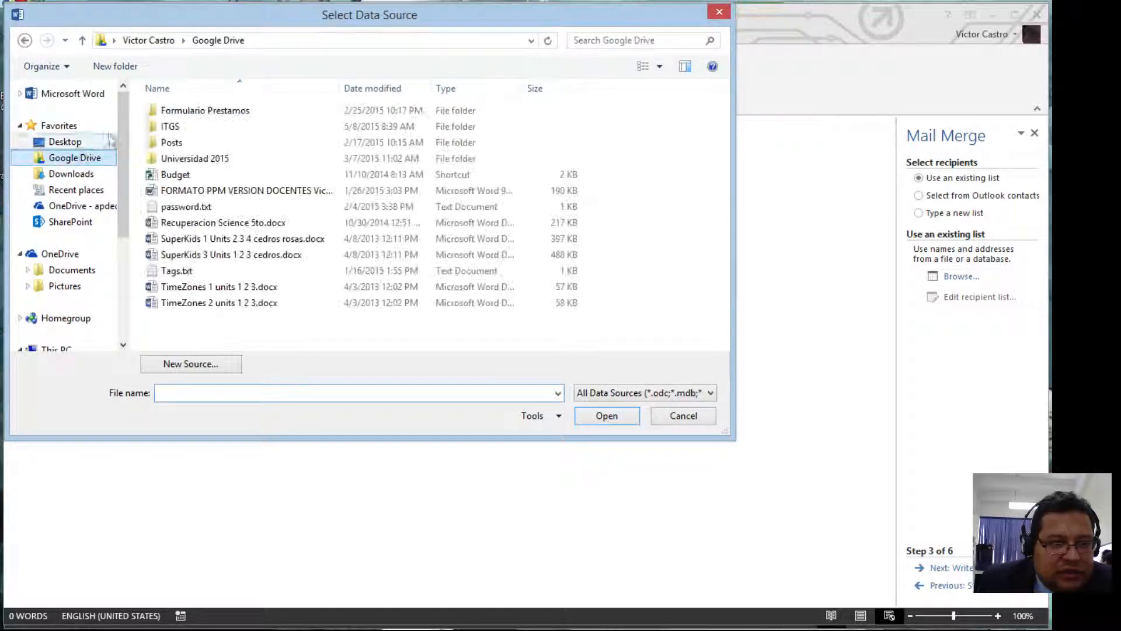
pyautogui.doubleClick(172, 127)
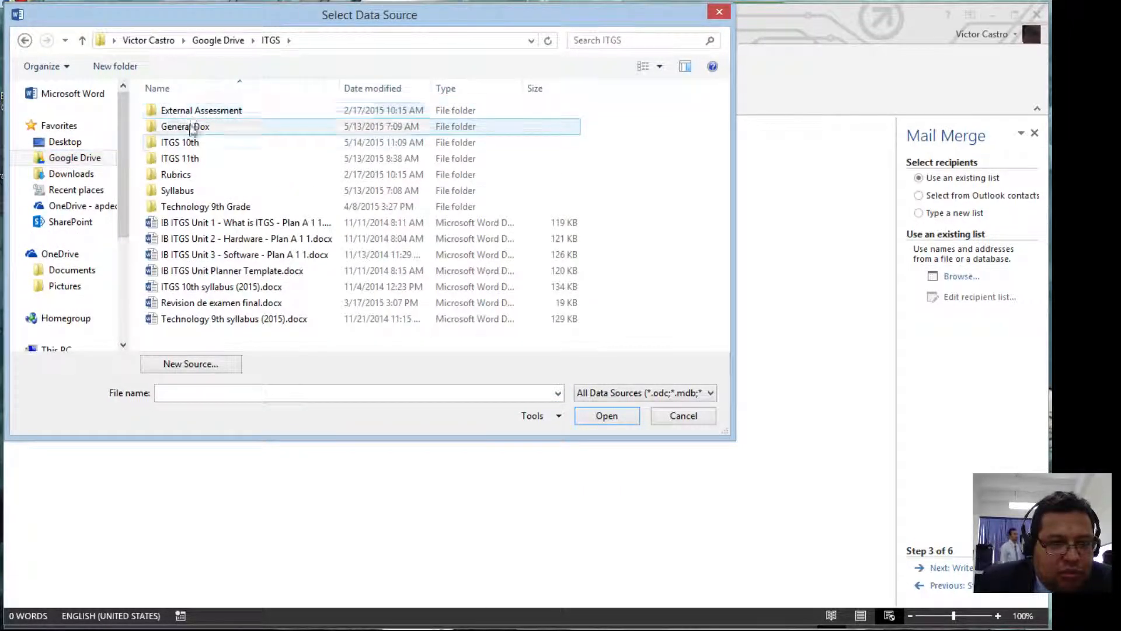
pyautogui.doubleClick(186, 143)
pyautogui.doubleClick(192, 112)
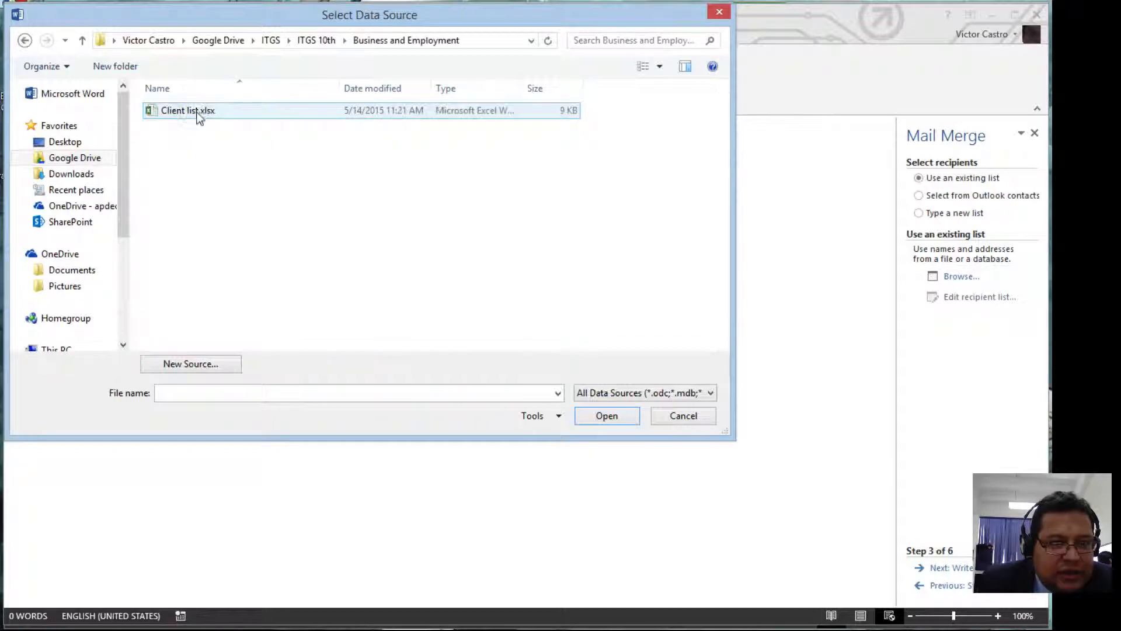
pyautogui.click(184, 112)
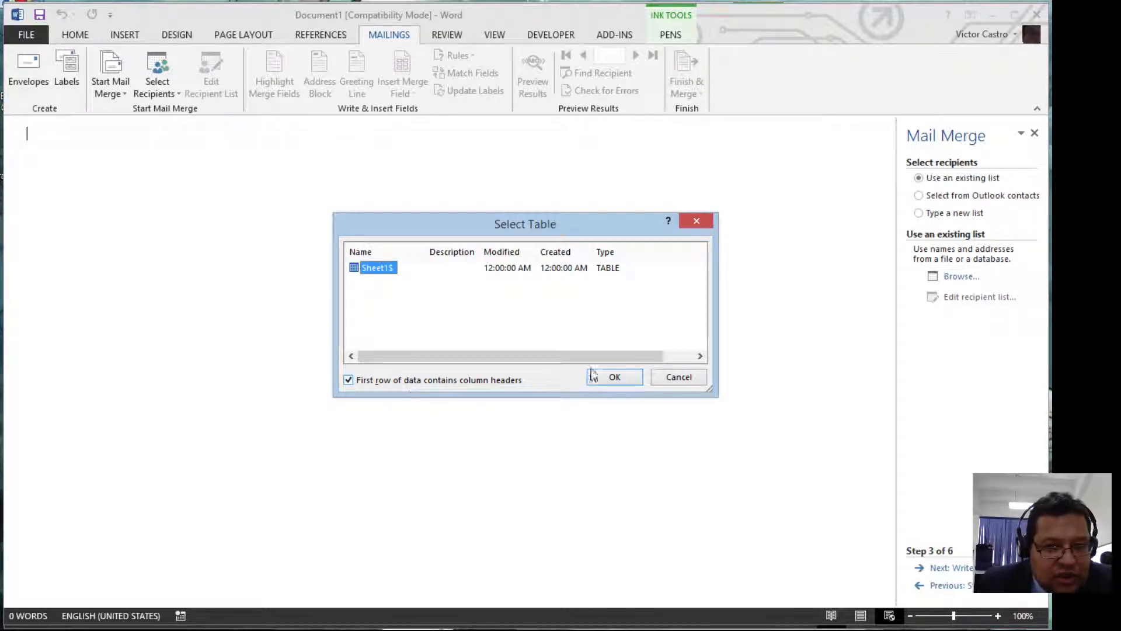
pyautogui.click(614, 379)
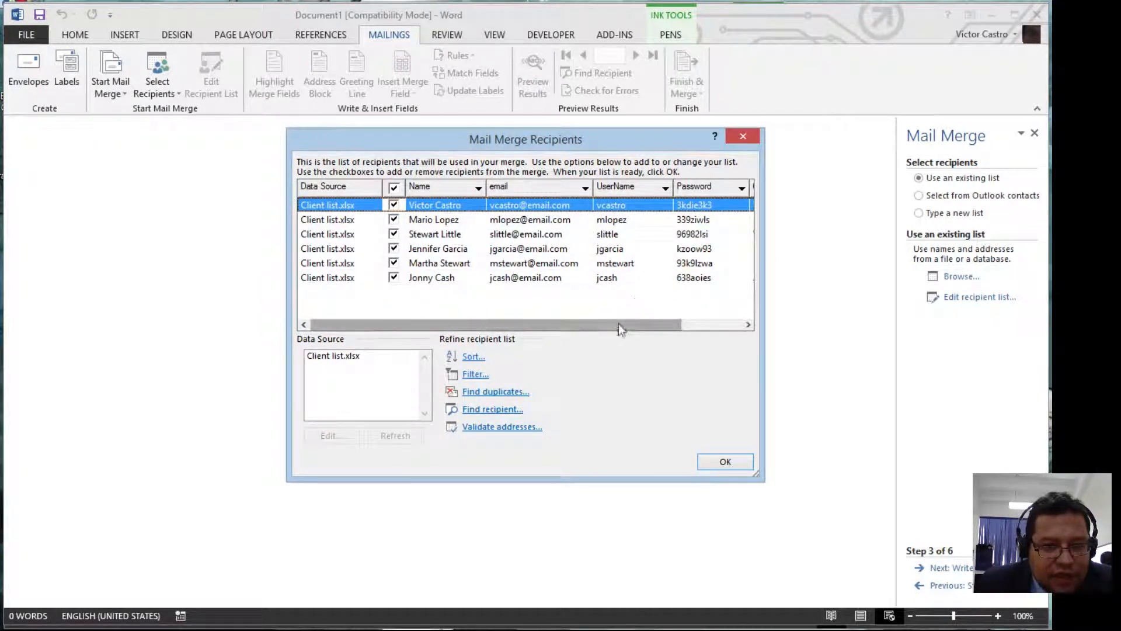
# - Review all columns of the merge recipients, accept the full list and advance to writing the e-mail message
pyautogui.moveTo(620, 329); pyautogui.dragTo(680, 329)
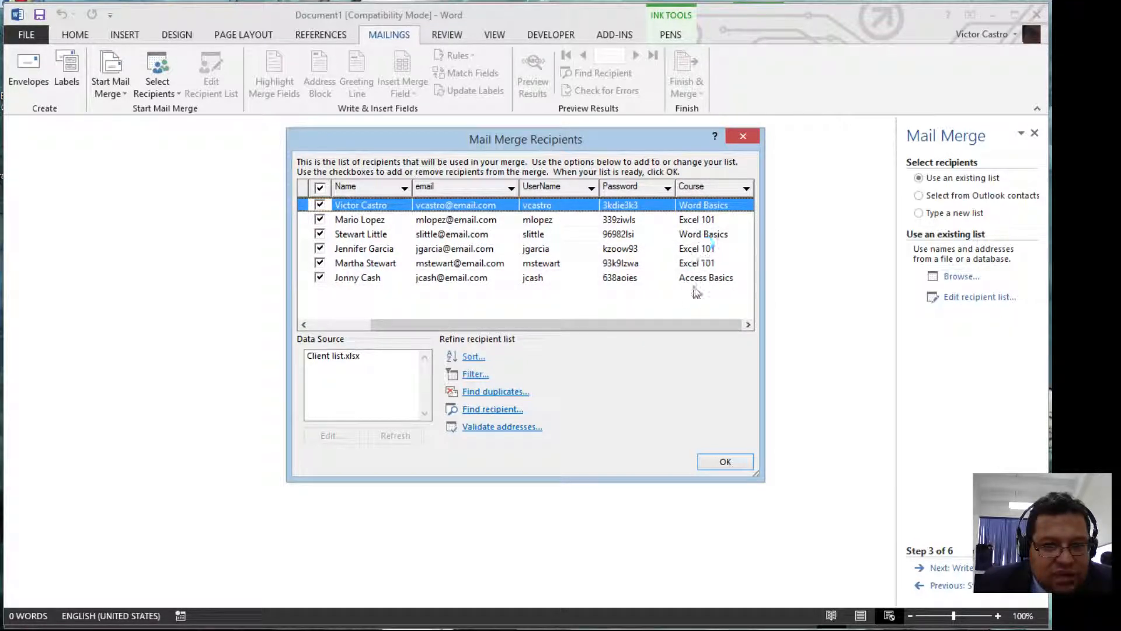
pyautogui.moveTo(532, 324); pyautogui.dragTo(472, 324)
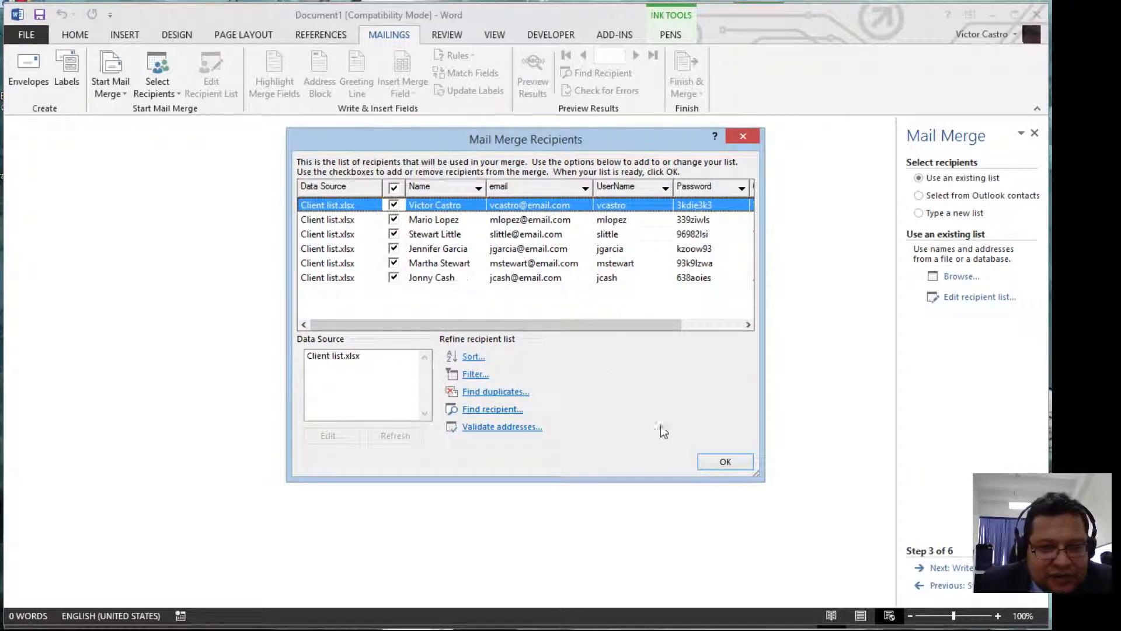
pyautogui.click(724, 462)
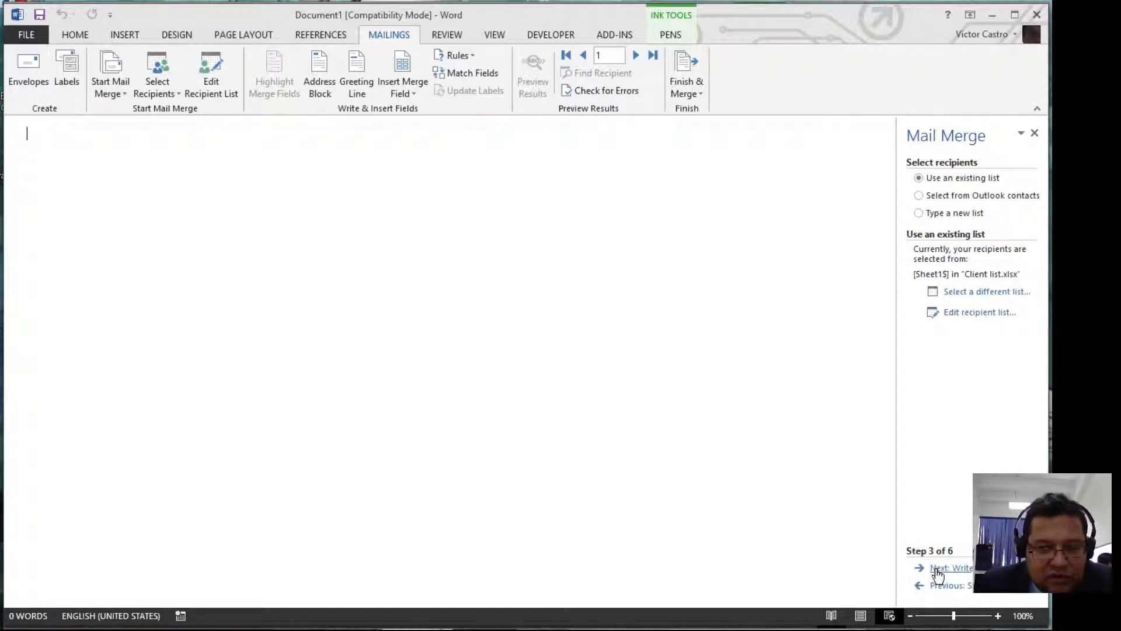
pyautogui.click(957, 568)
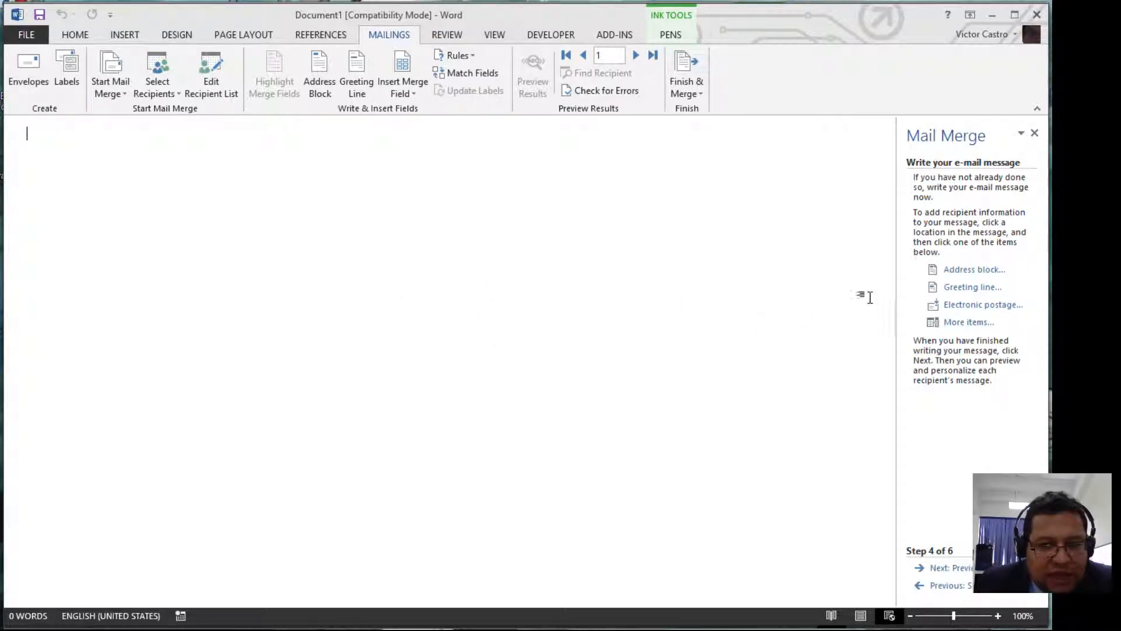
# - Write the greeting "Dear" followed by the Name merge field
pyautogui.click(960, 321)
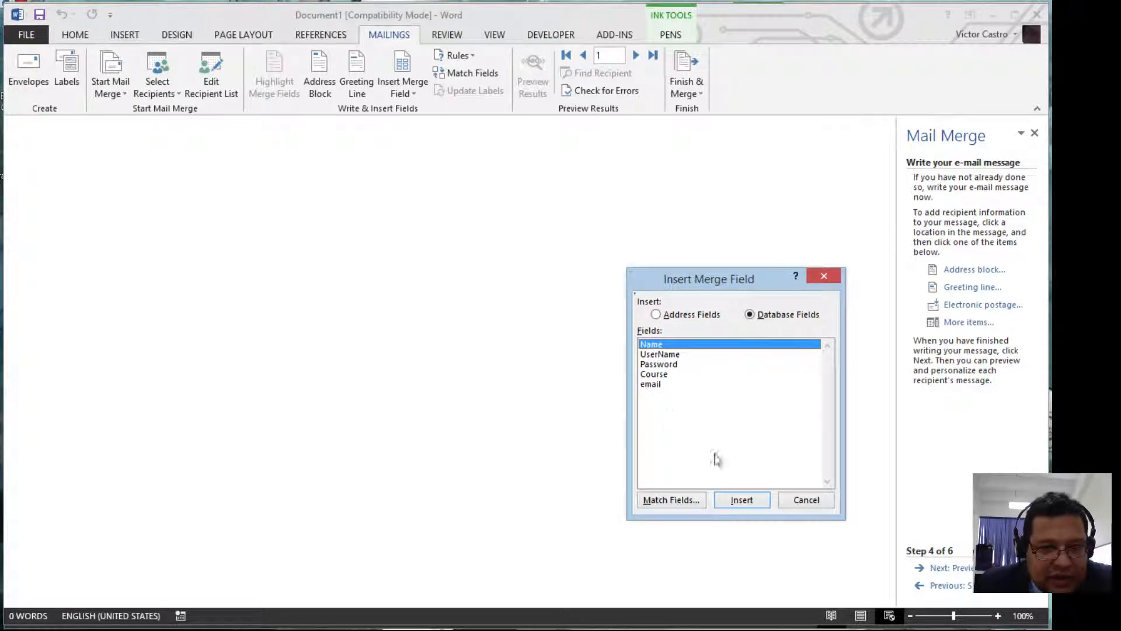
pyautogui.click(800, 500)
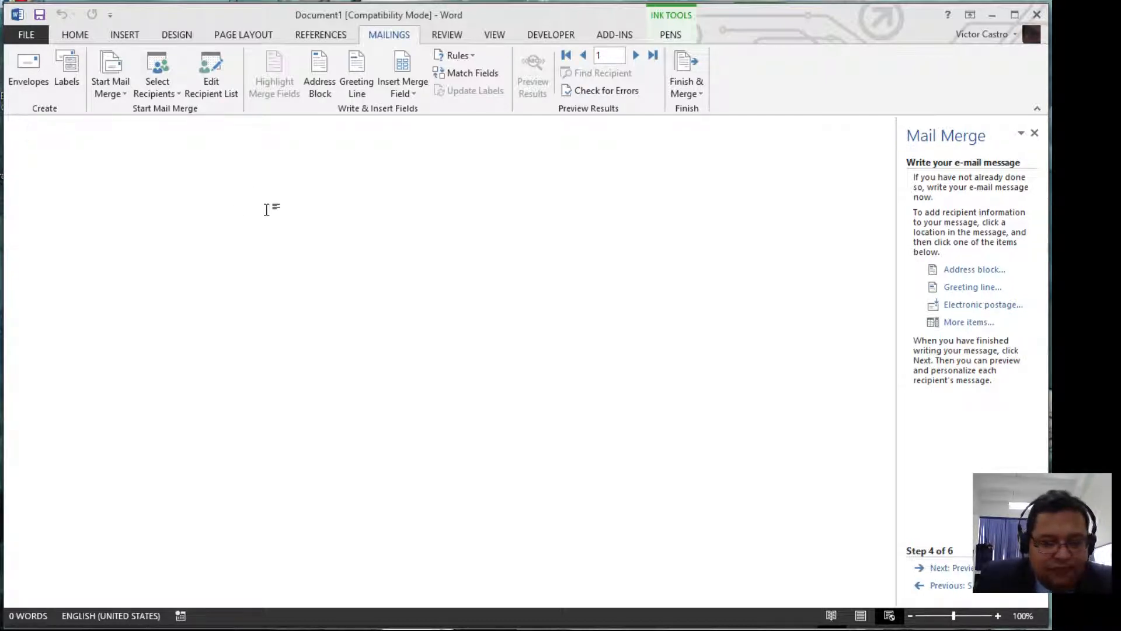
pyautogui.write('Dear')
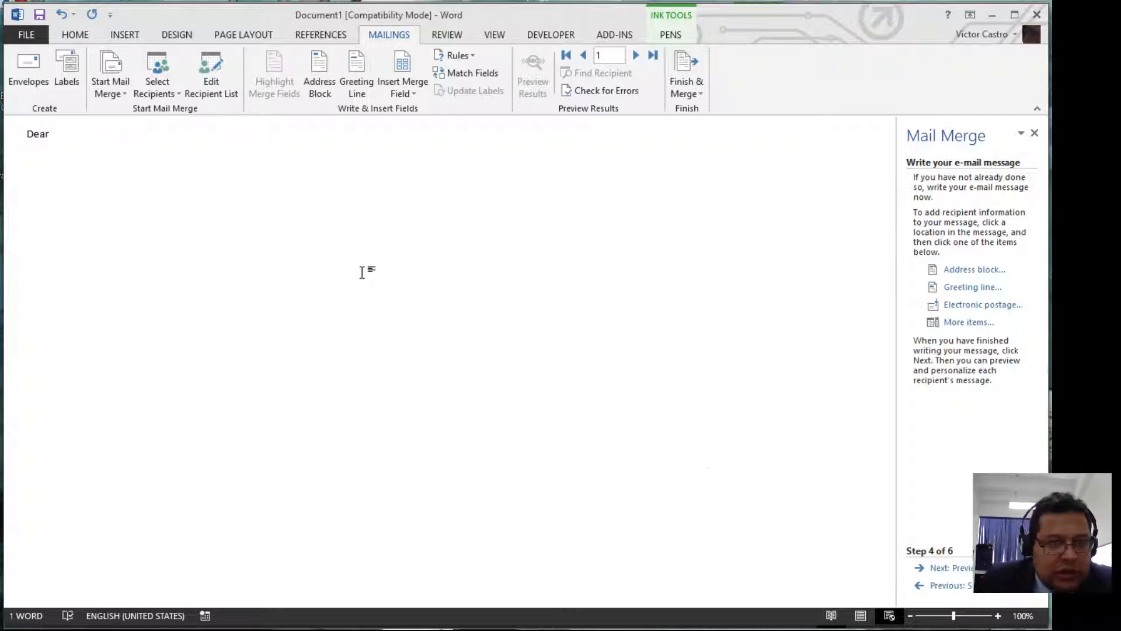
pyautogui.click(401, 92)
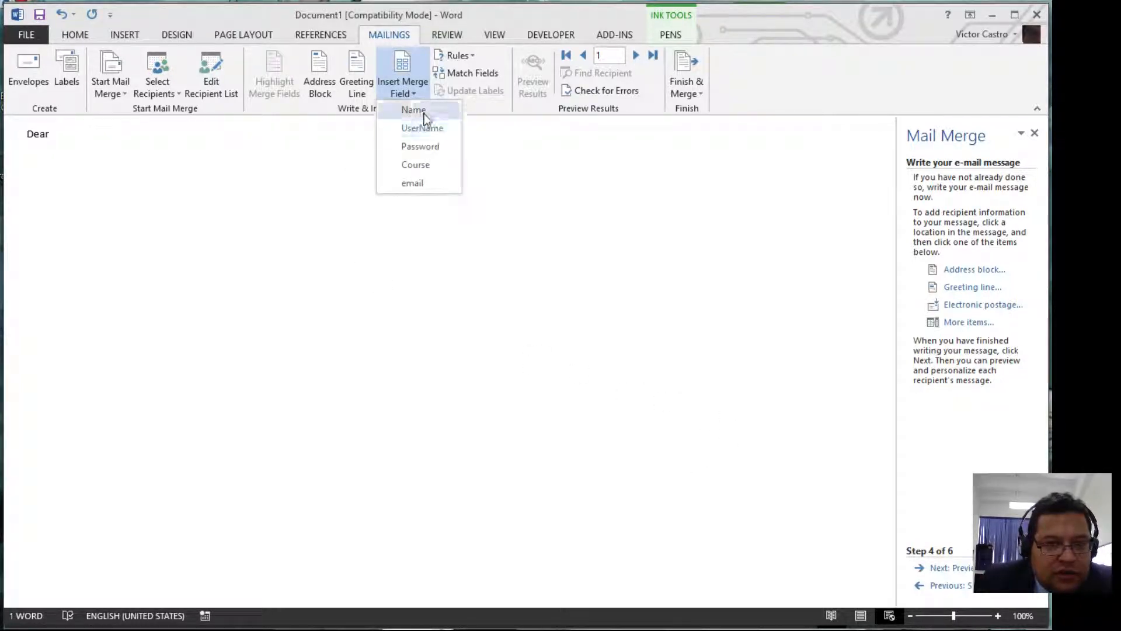
pyautogui.click(424, 110)
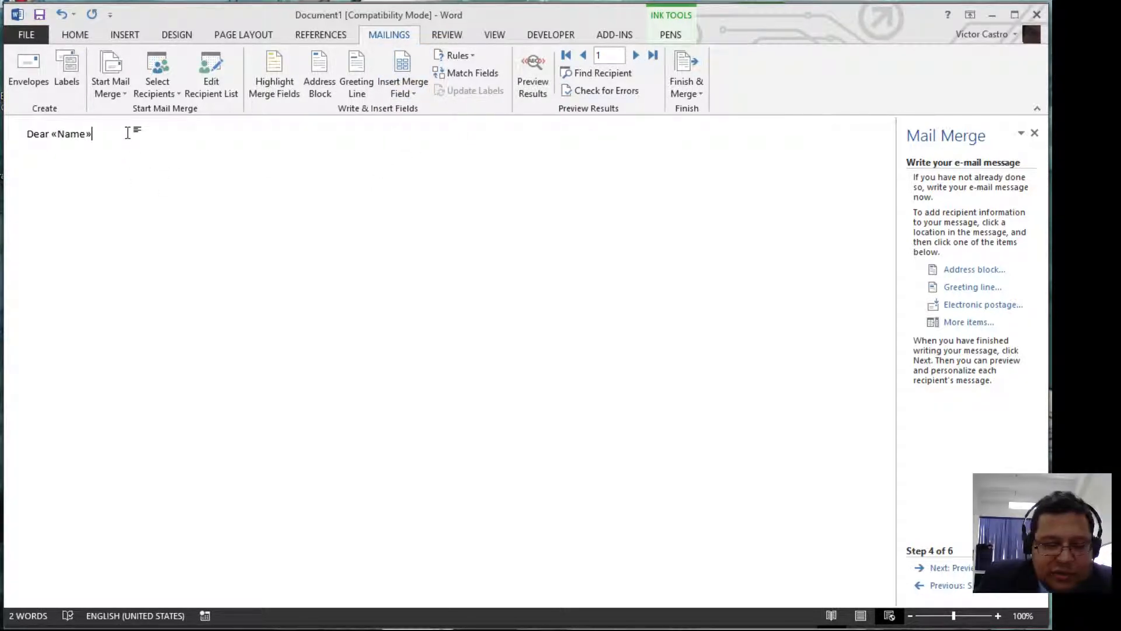
# - Below the greeting, write "Thank you for registering in the" followed by the Course merge field and "Course."
pyautogui.press('Return')
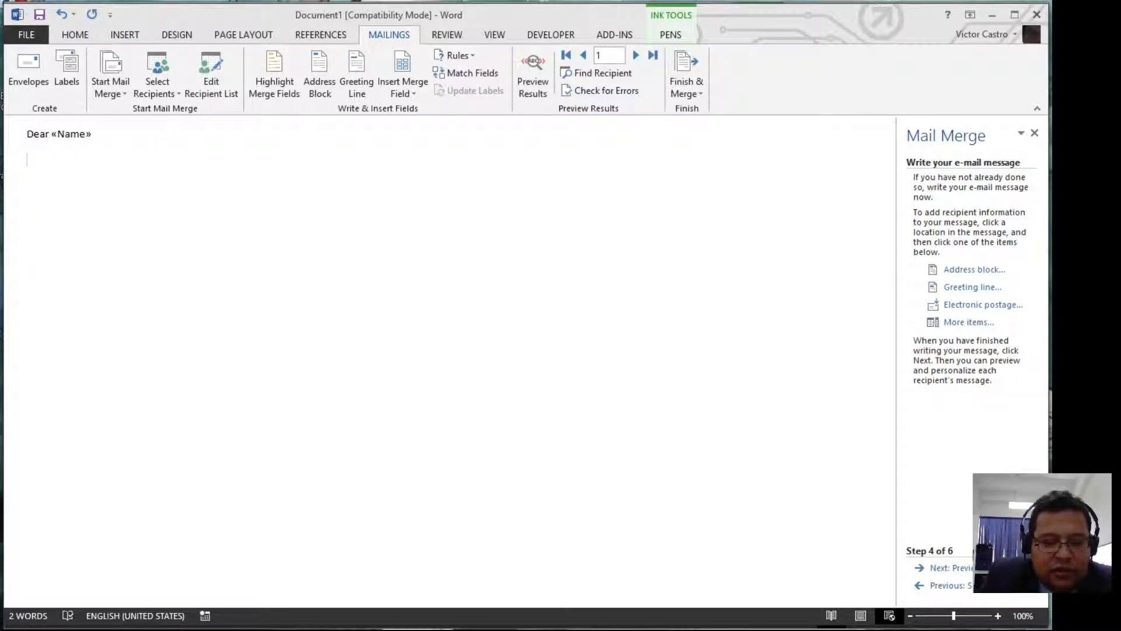
pyautogui.write('Thank you fo')
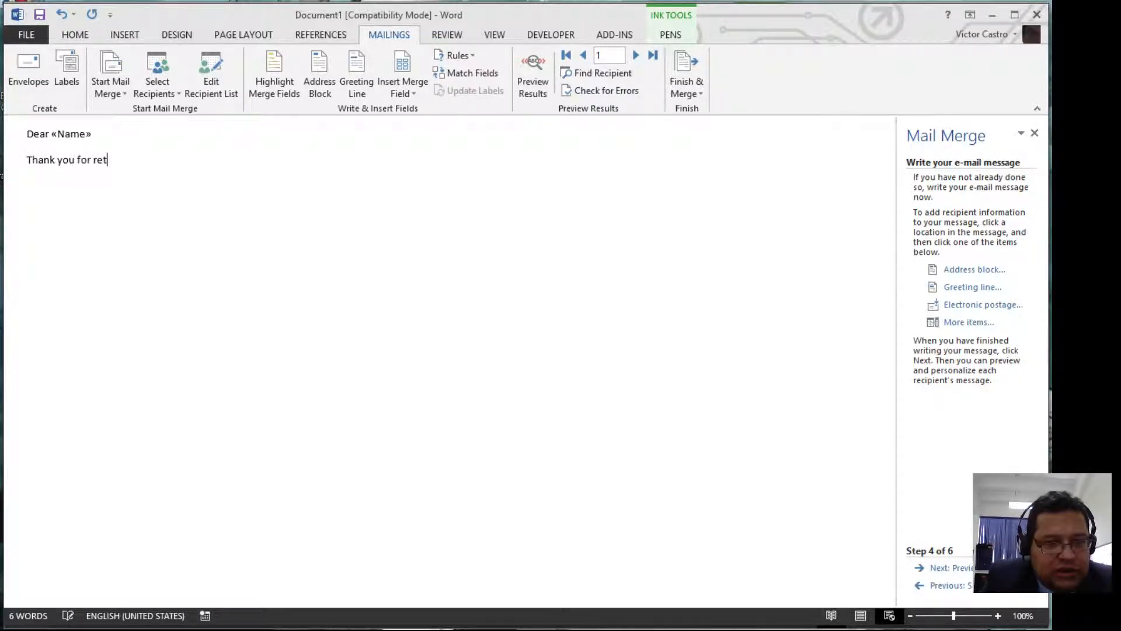
pyautogui.write('r registering in the')
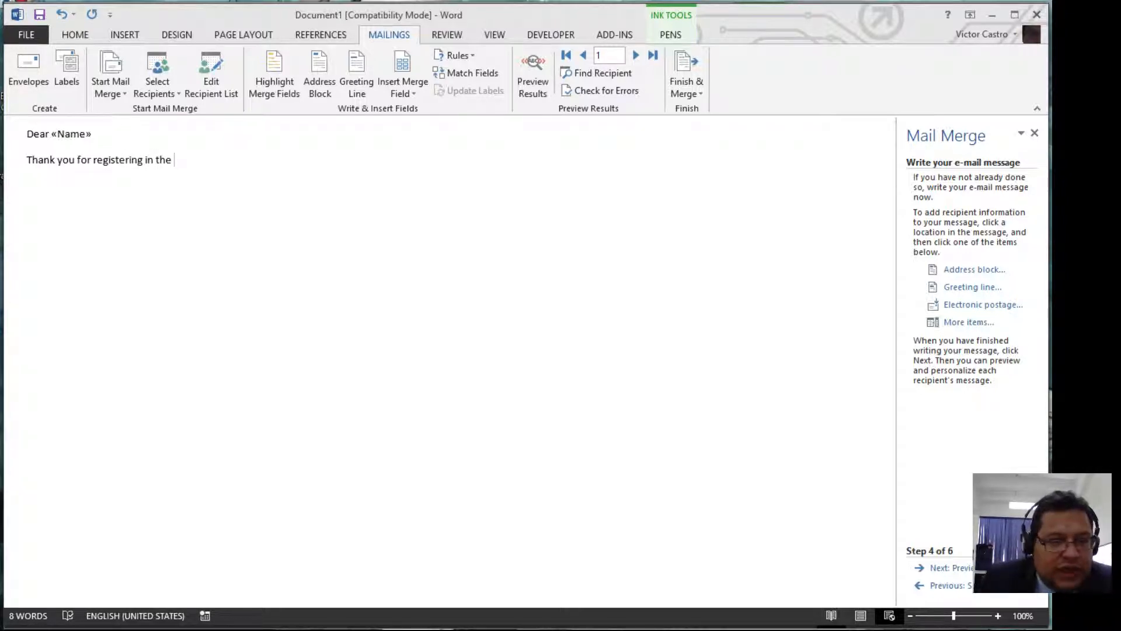
pyautogui.click(404, 94)
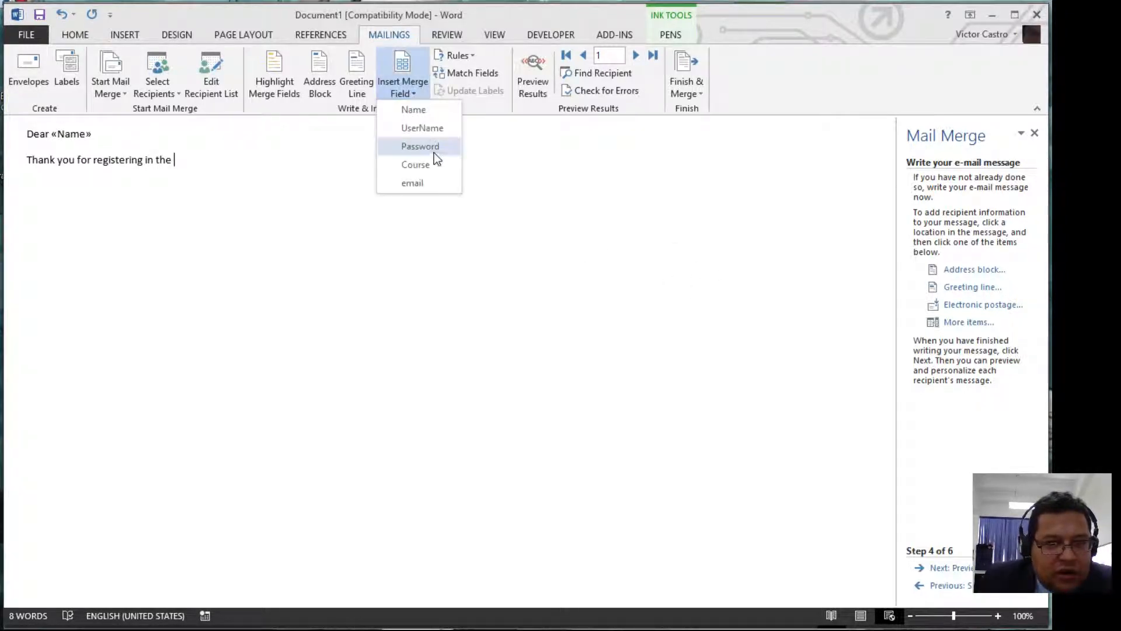
pyautogui.click(427, 164)
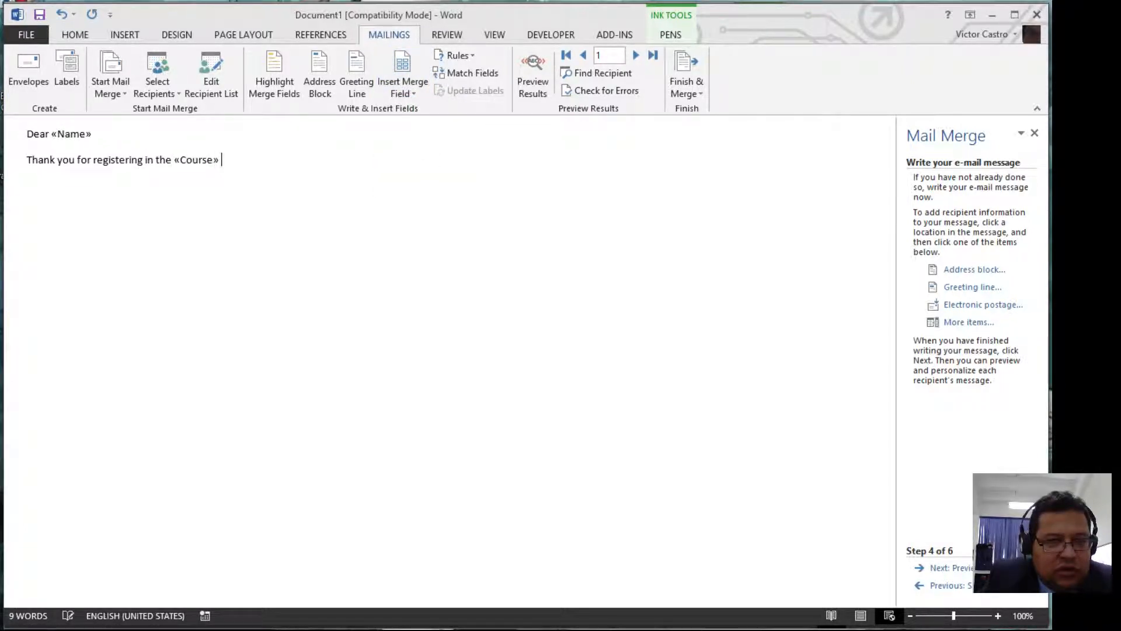
pyautogui.write('Course.')
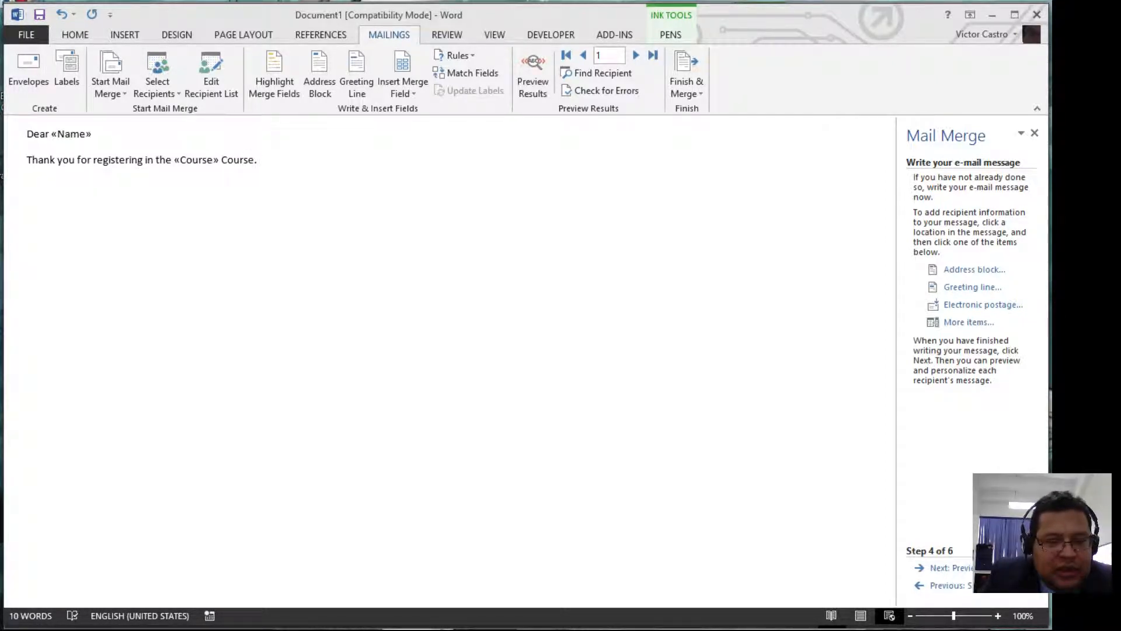
# - Continue the paragraph with "Please access the course content using the following credentials:"
pyautogui.write('Plea')
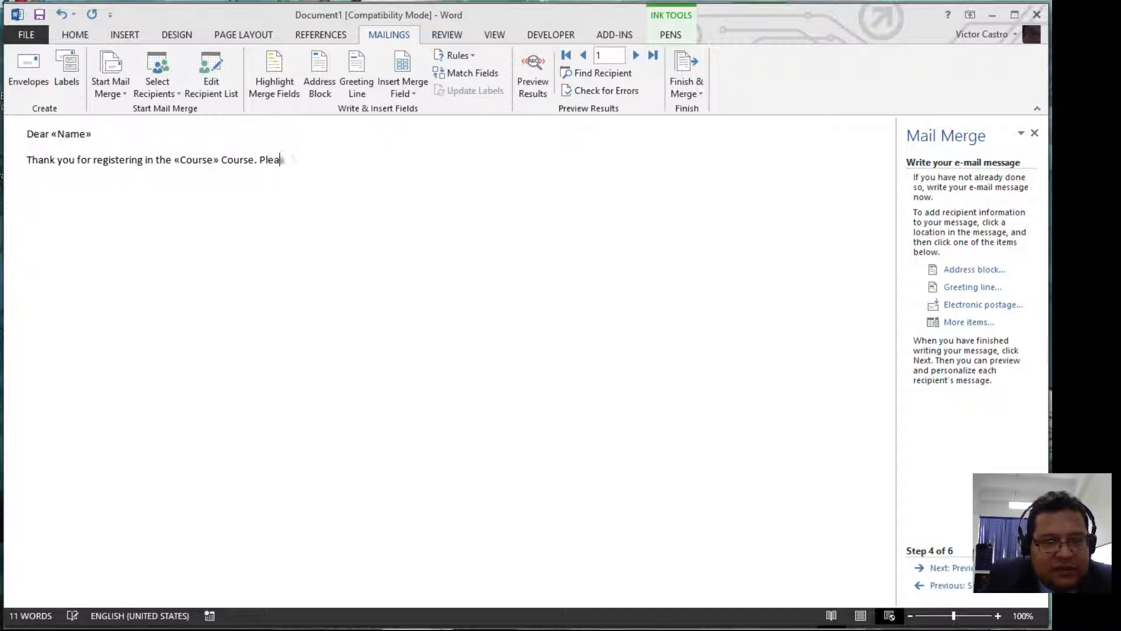
pyautogui.write('se access th')
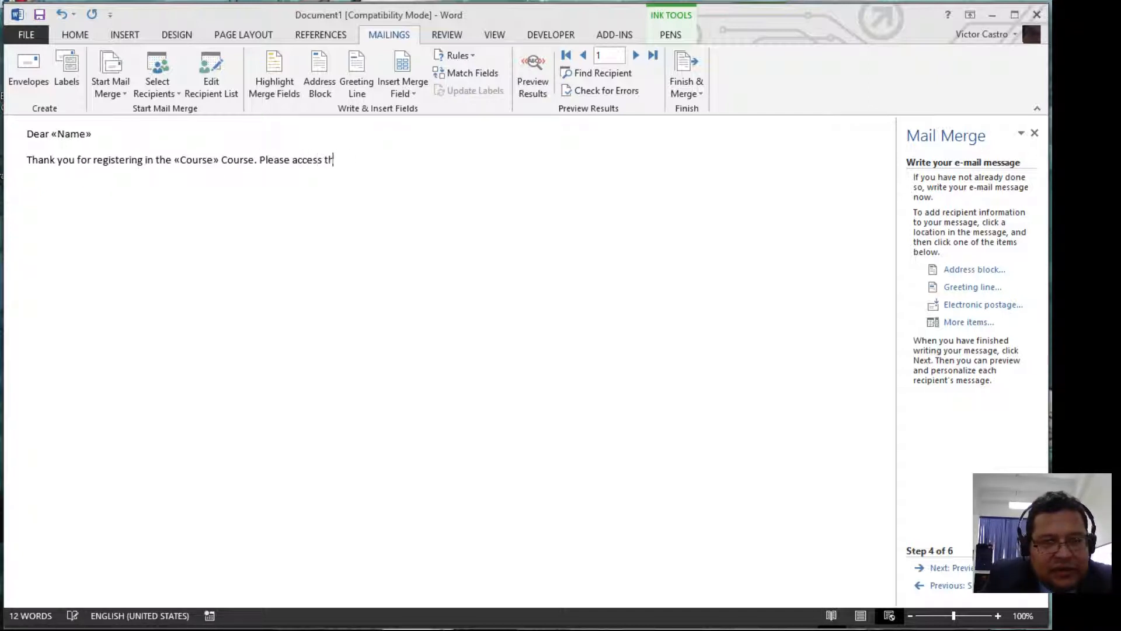
pyautogui.write('e course con')
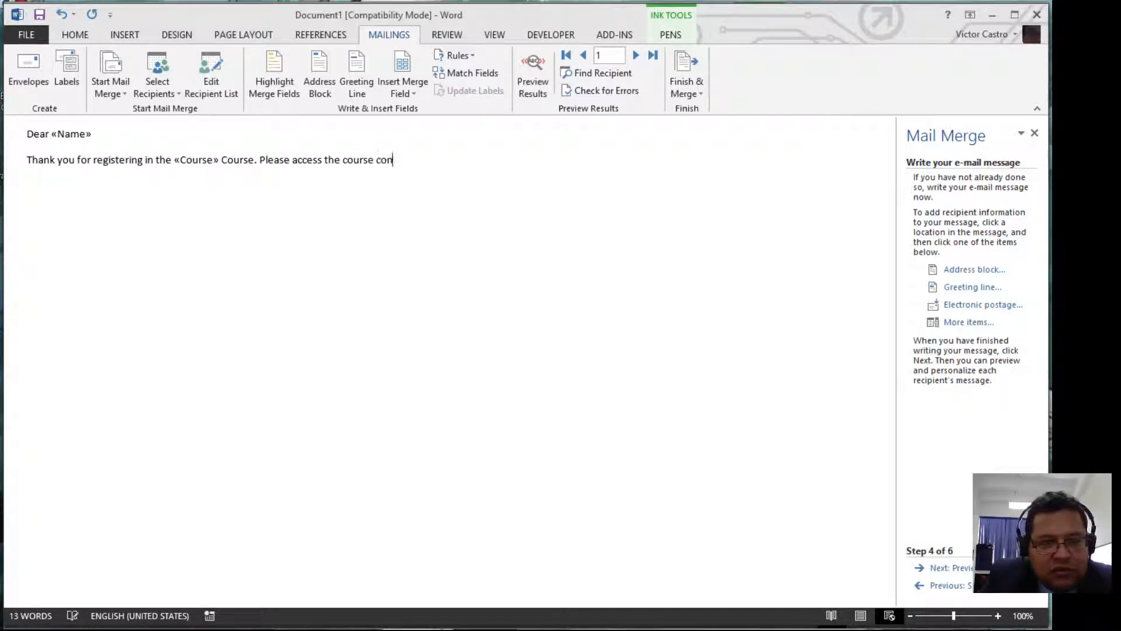
pyautogui.write('tent using the ')
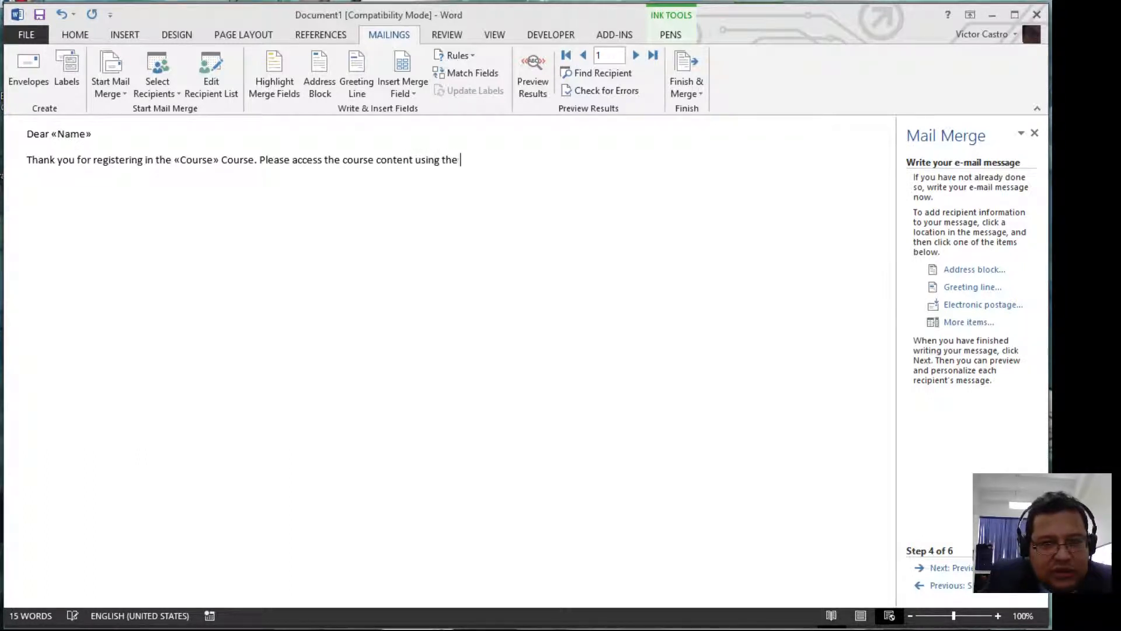
pyautogui.write('following')
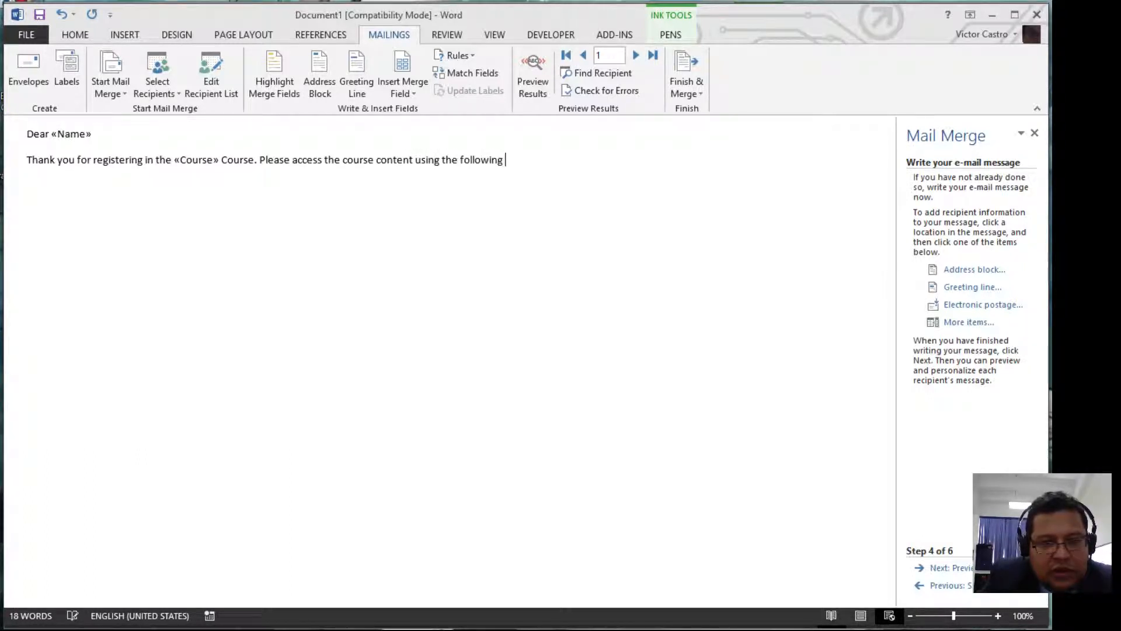
pyautogui.write(' credentials')
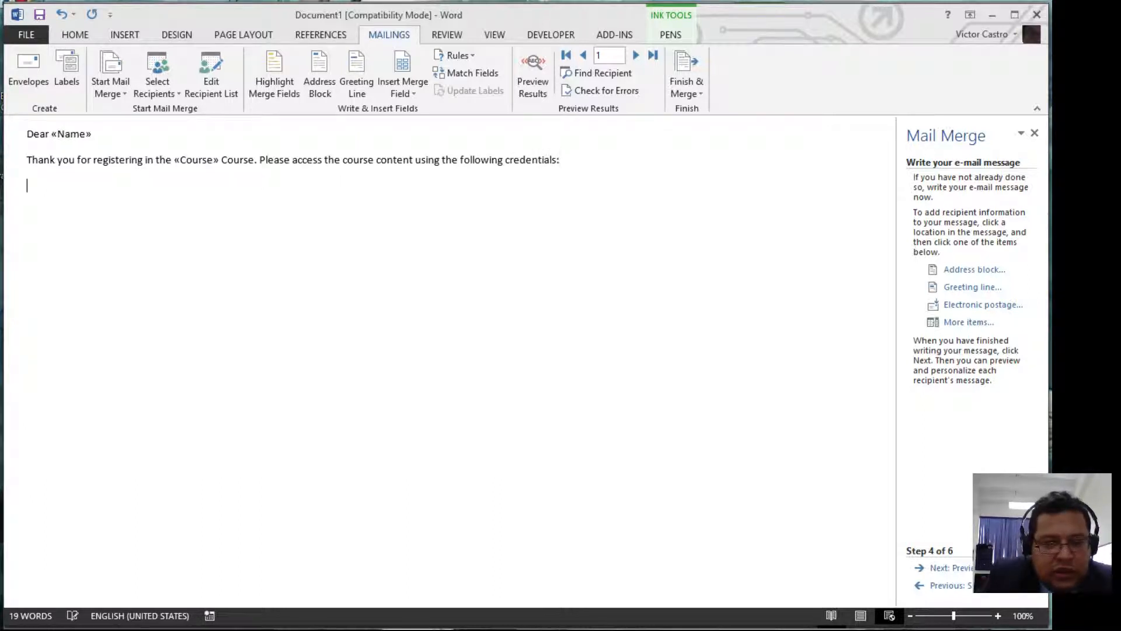
pyautogui.write(':')
# - Add a new line reading "Username:" followed by the UserName merge field
pyautogui.press('Return')
pyautogui.write('Us')
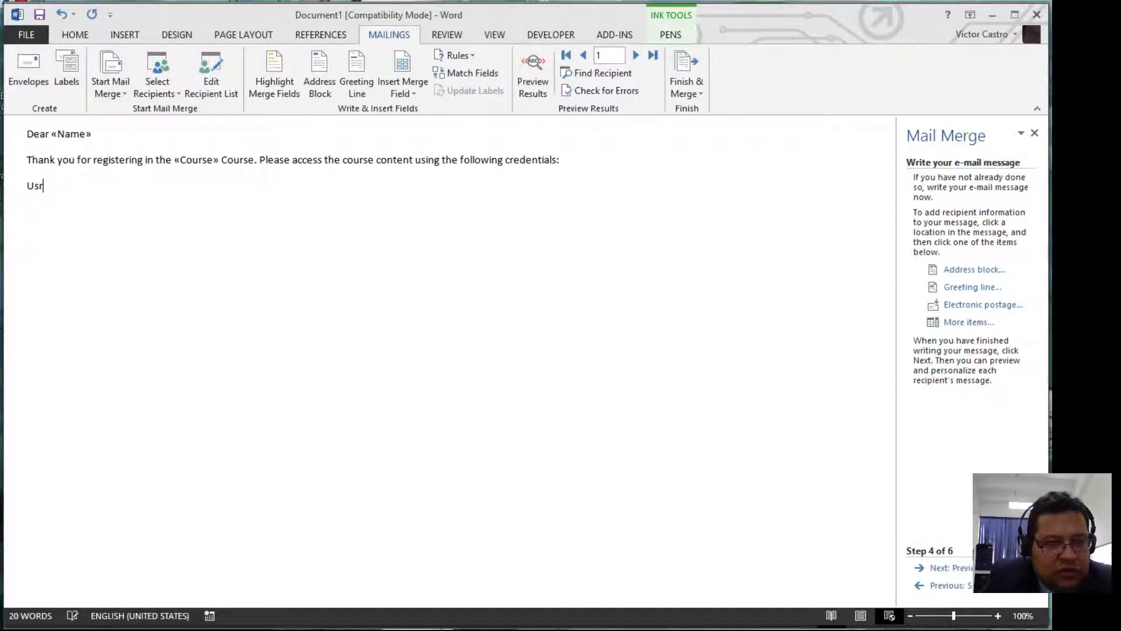
pyautogui.write('ername:')
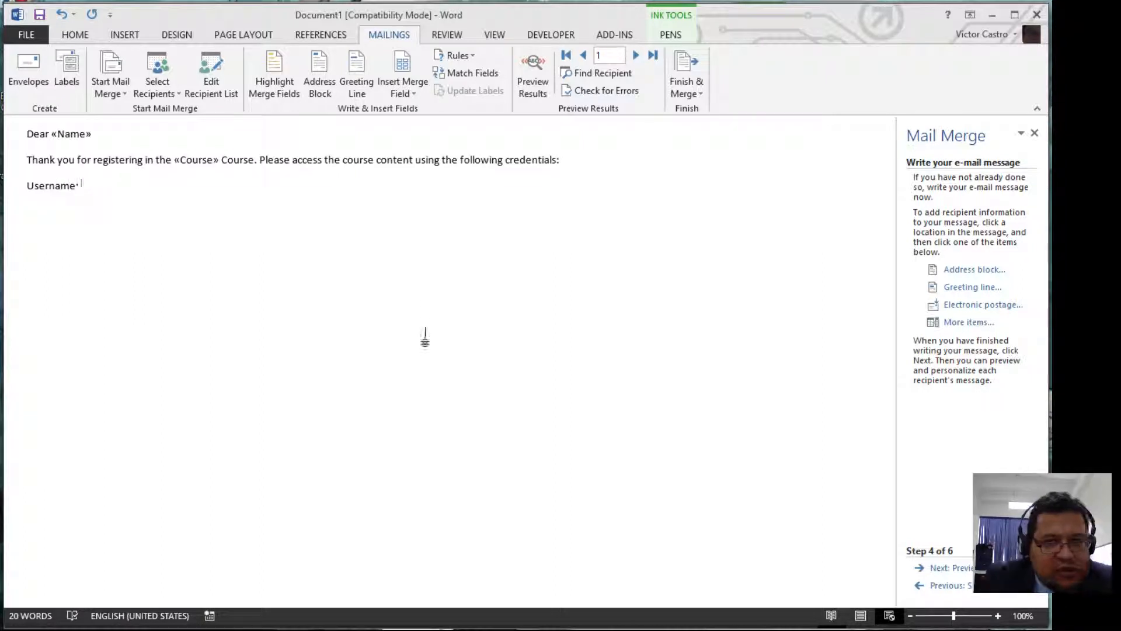
pyautogui.click(411, 98)
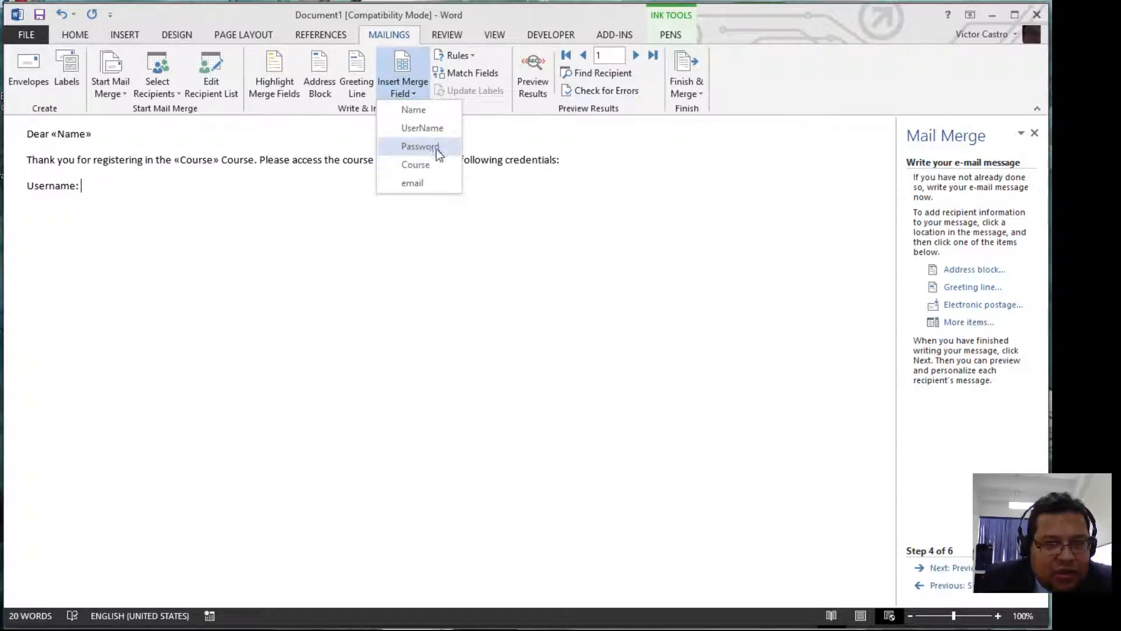
pyautogui.click(432, 128)
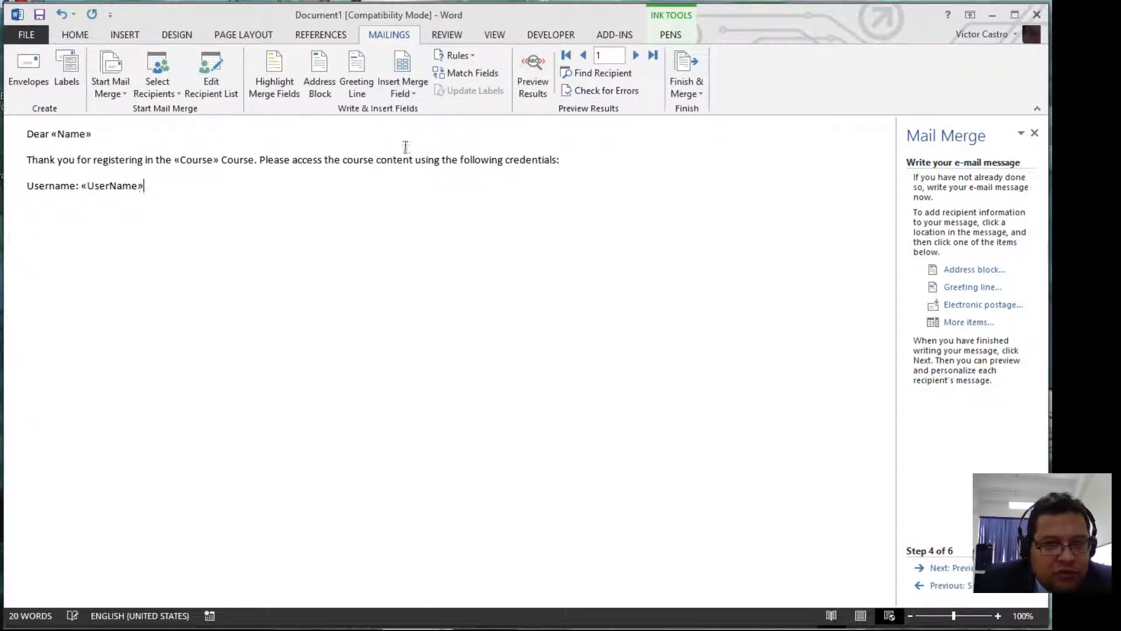
# - Add a new line reading "Password:" followed by the Password merge field
pyautogui.press('Return')
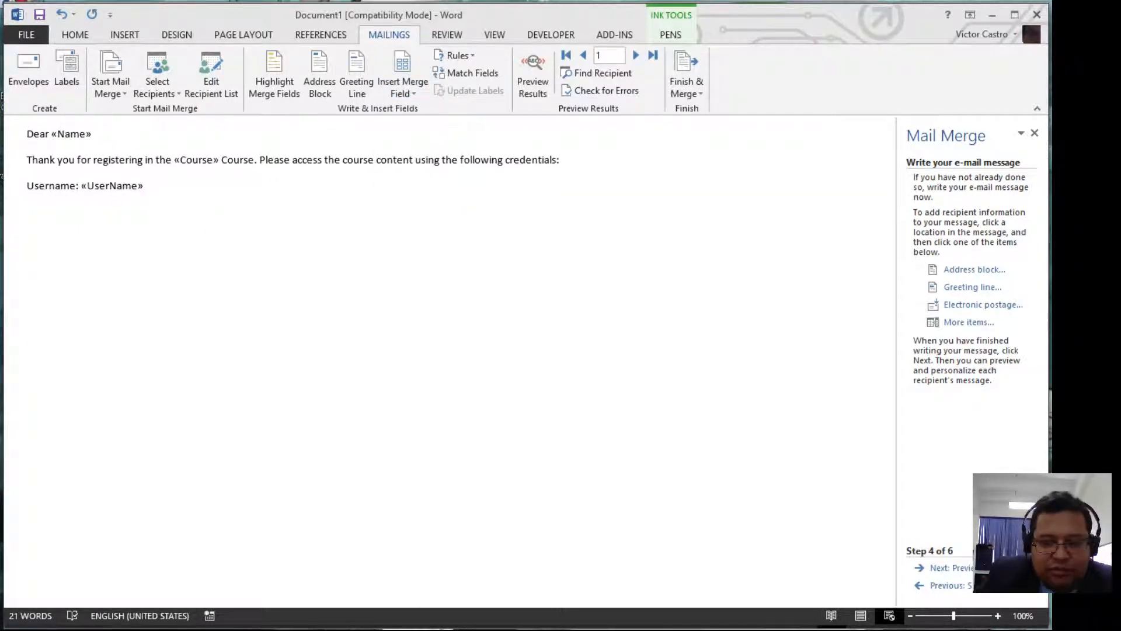
pyautogui.write('Password:')
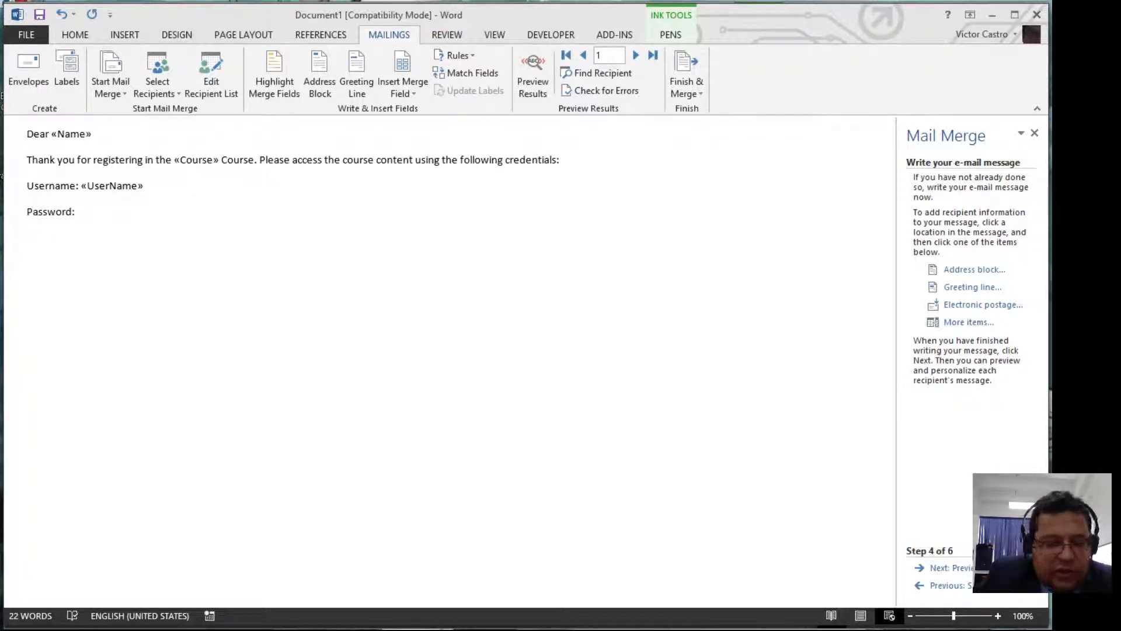
pyautogui.click(402, 93)
pyautogui.click(421, 147)
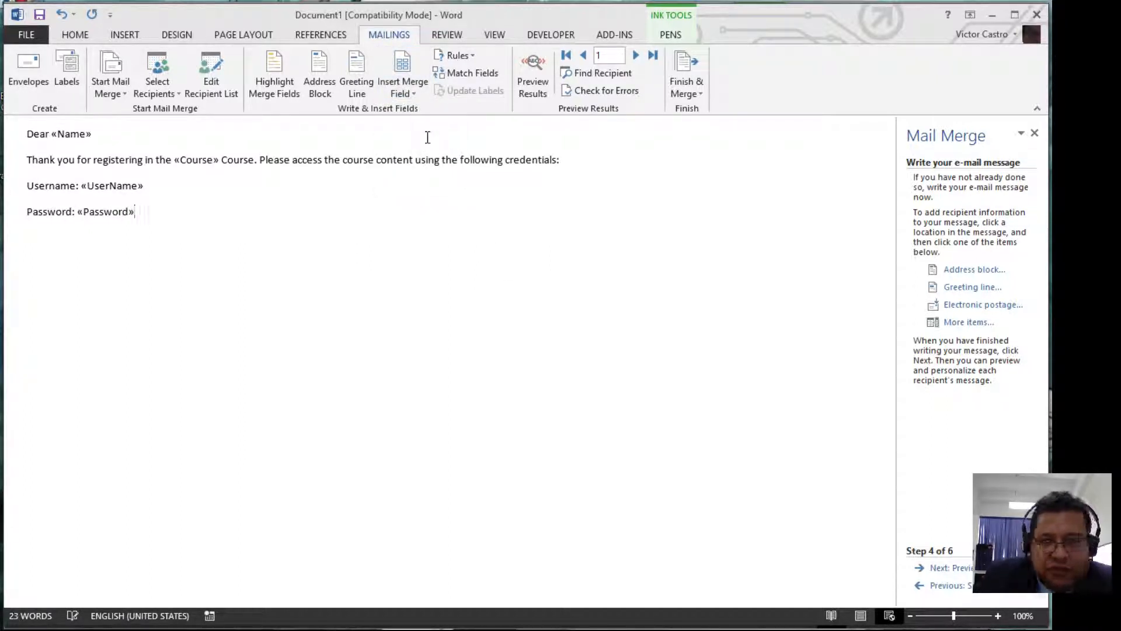
# - Close the message with "Thank you again.", a blank line, the sender's name and the title "General Director."
pyautogui.press('Return')
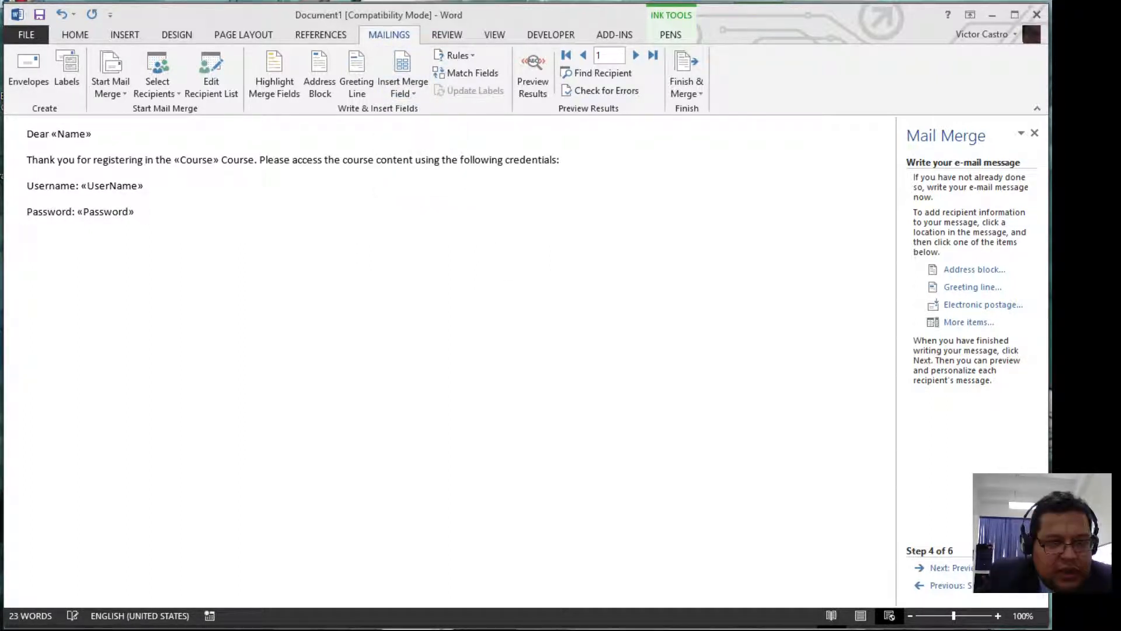
pyautogui.write('Thabk yo')
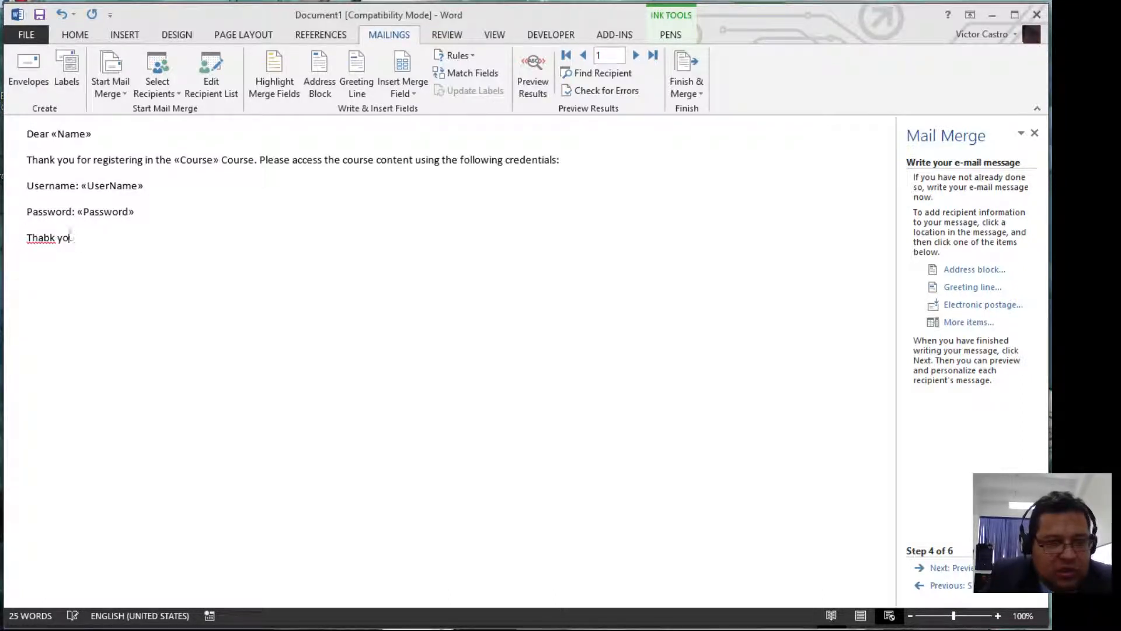
pyautogui.press('BackSpace')
pyautogui.press('BackSpace')
pyautogui.write('nk you again.')
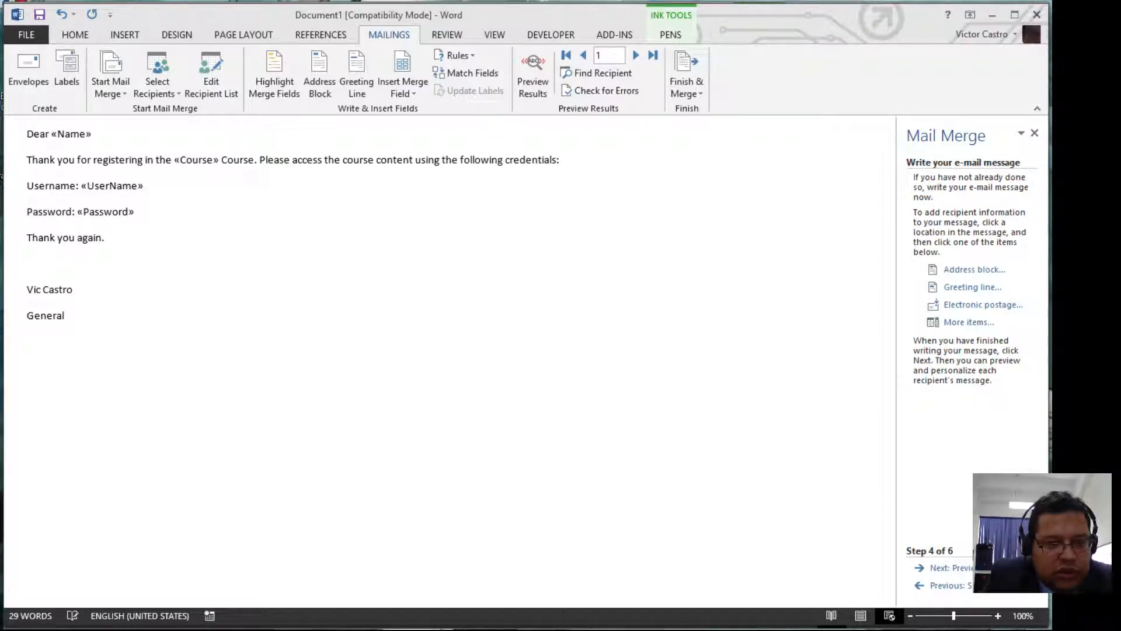
pyautogui.write('Director.')
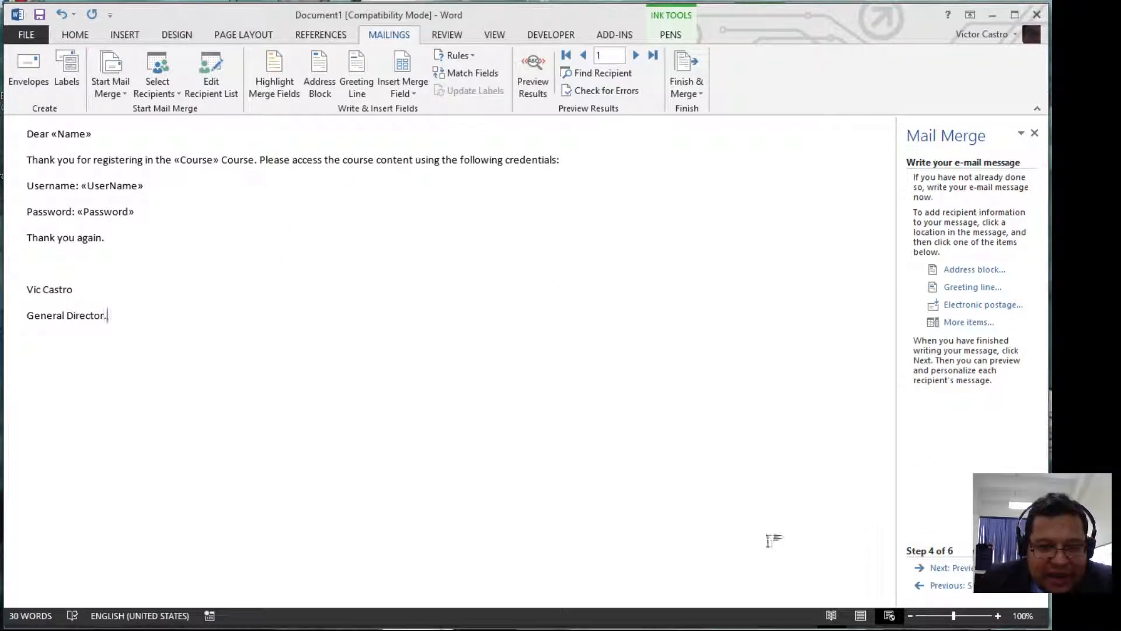
pyautogui.click(104, 213)
pyautogui.click(115, 187)
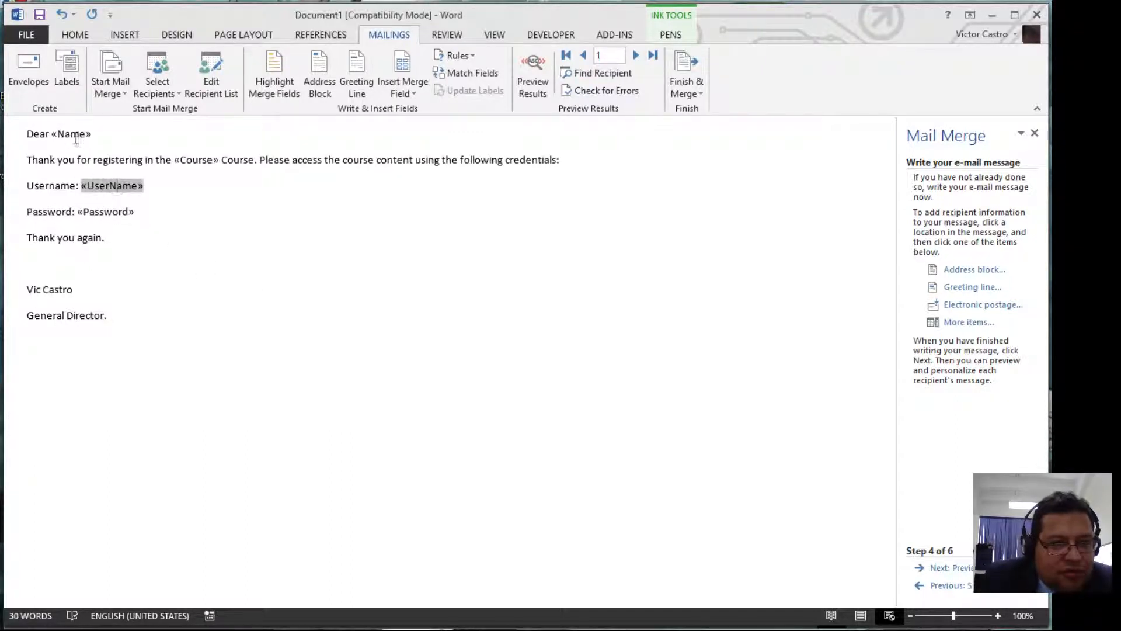
pyautogui.click(78, 135)
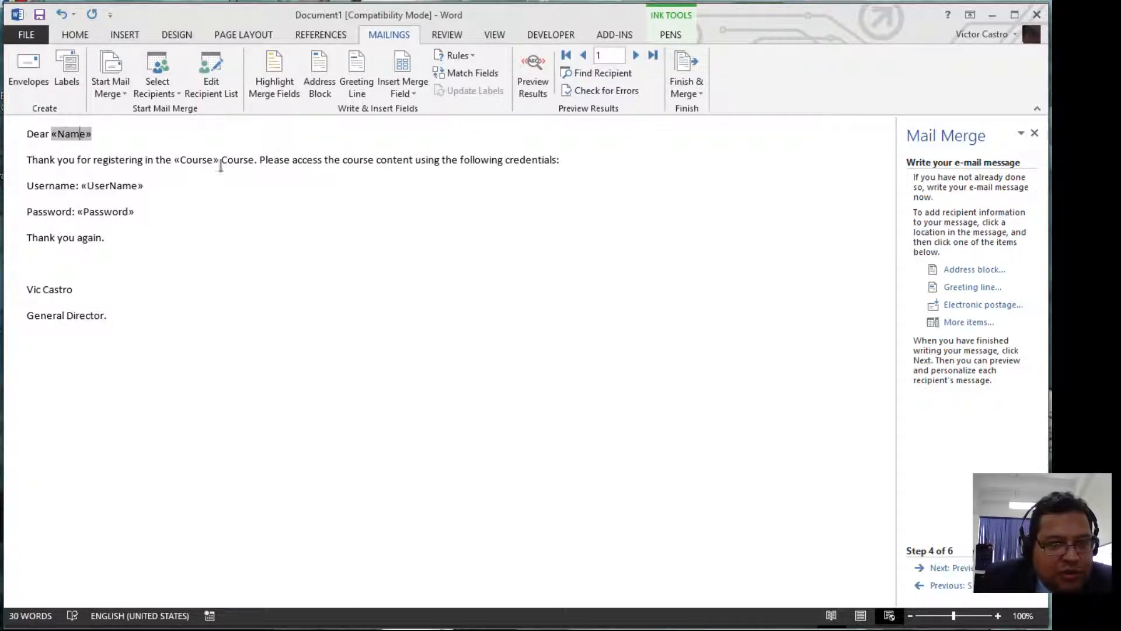
pyautogui.click(203, 162)
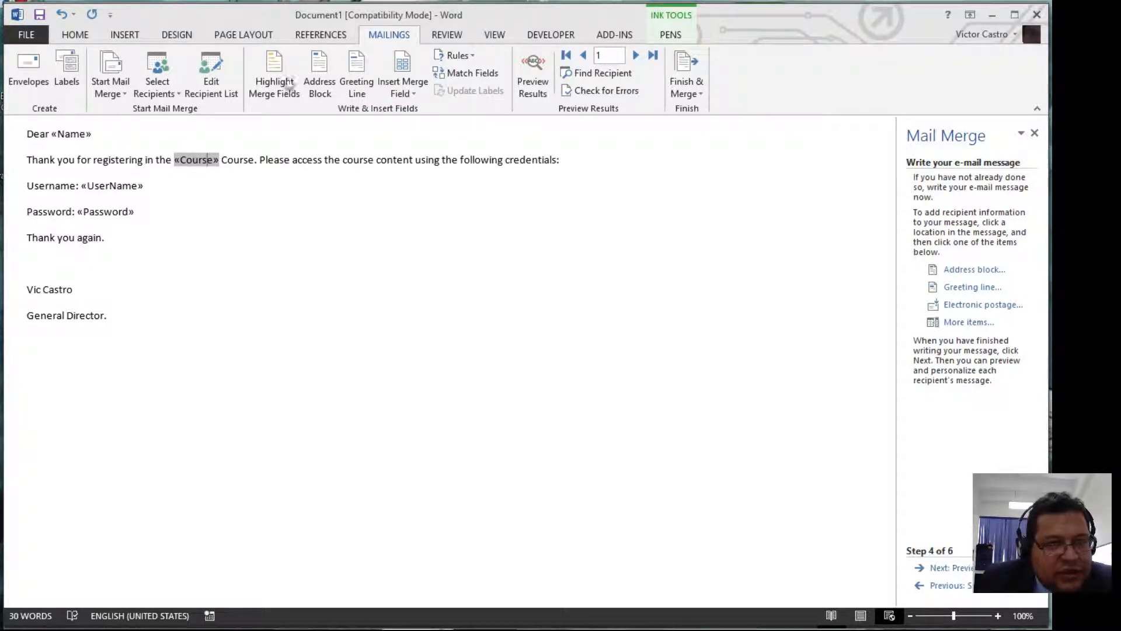
# - Make the Course, UserName and Password merge fields in the message body bold
pyautogui.click(71, 135)
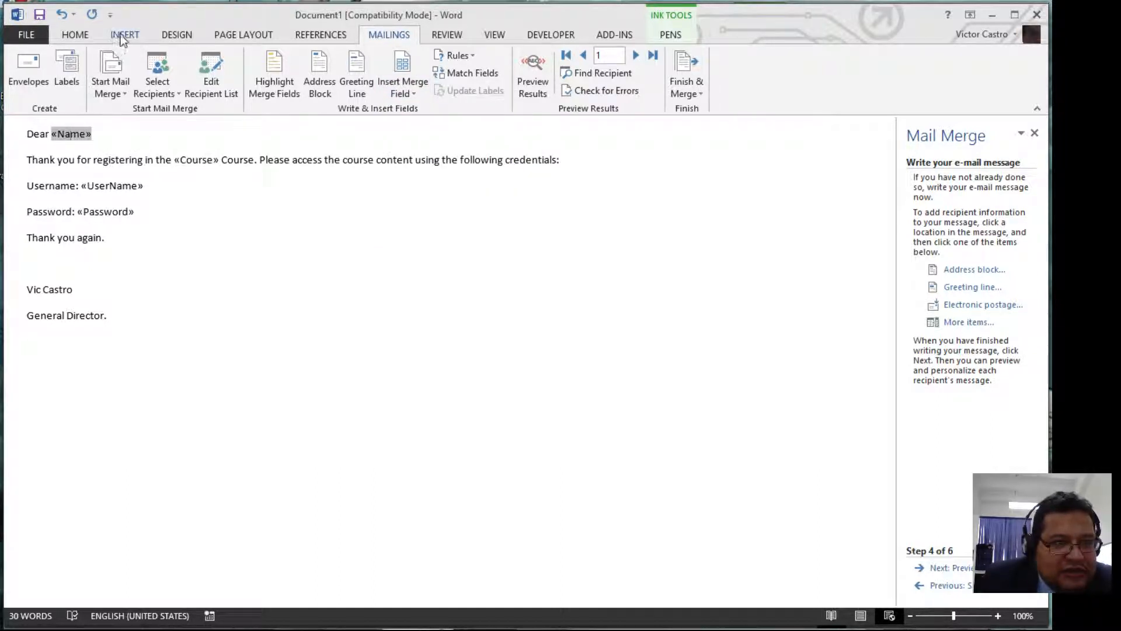
pyautogui.click(76, 35)
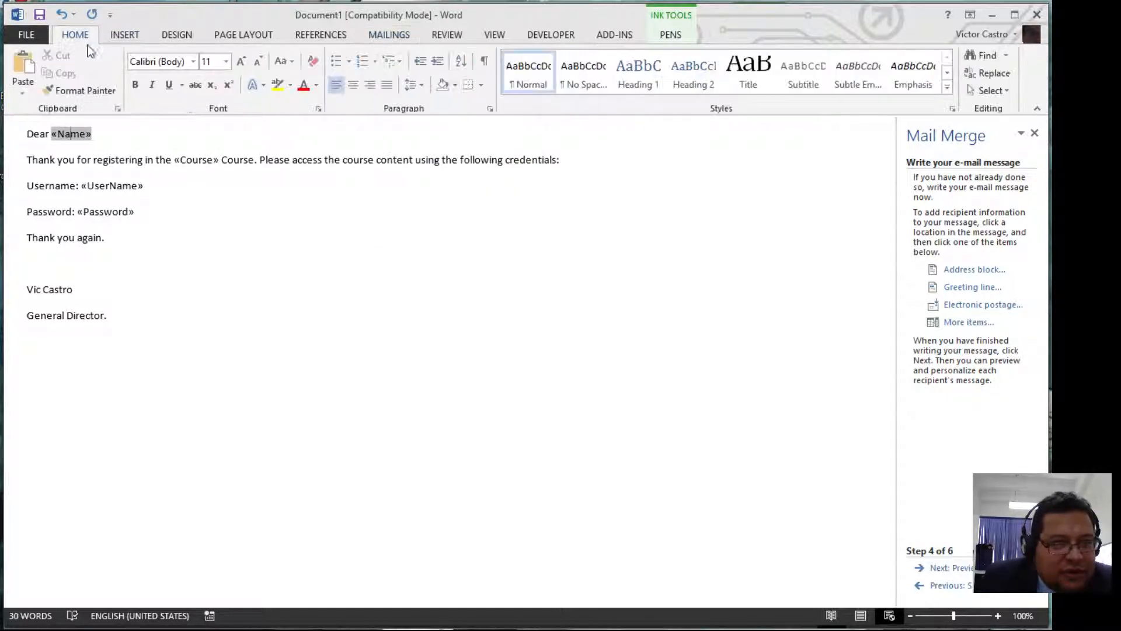
pyautogui.click(137, 85)
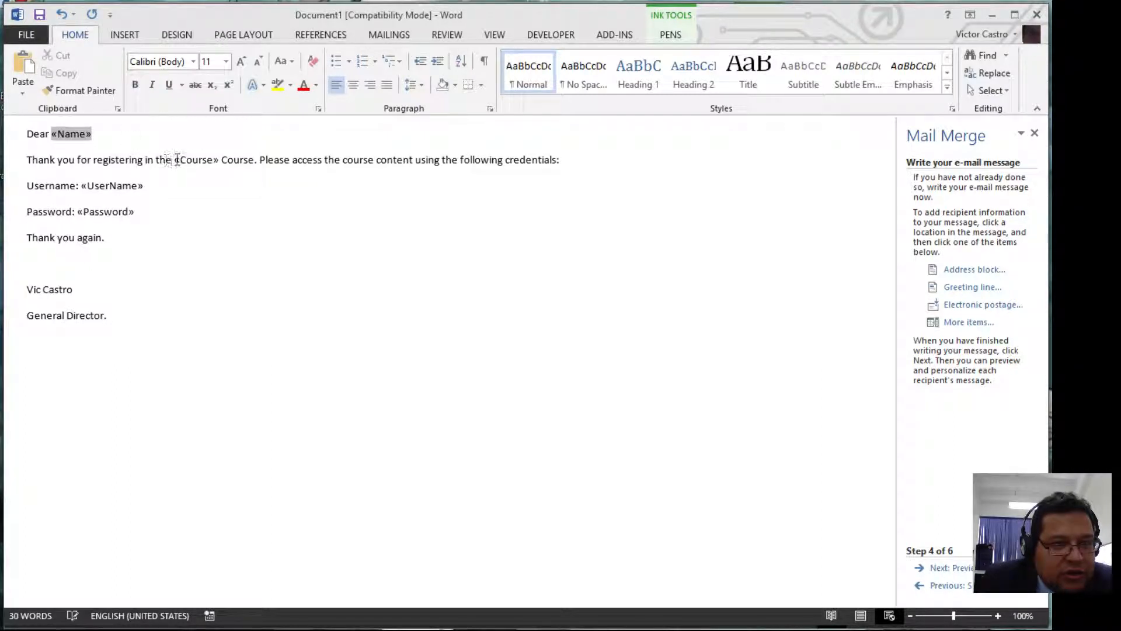
pyautogui.click(195, 159)
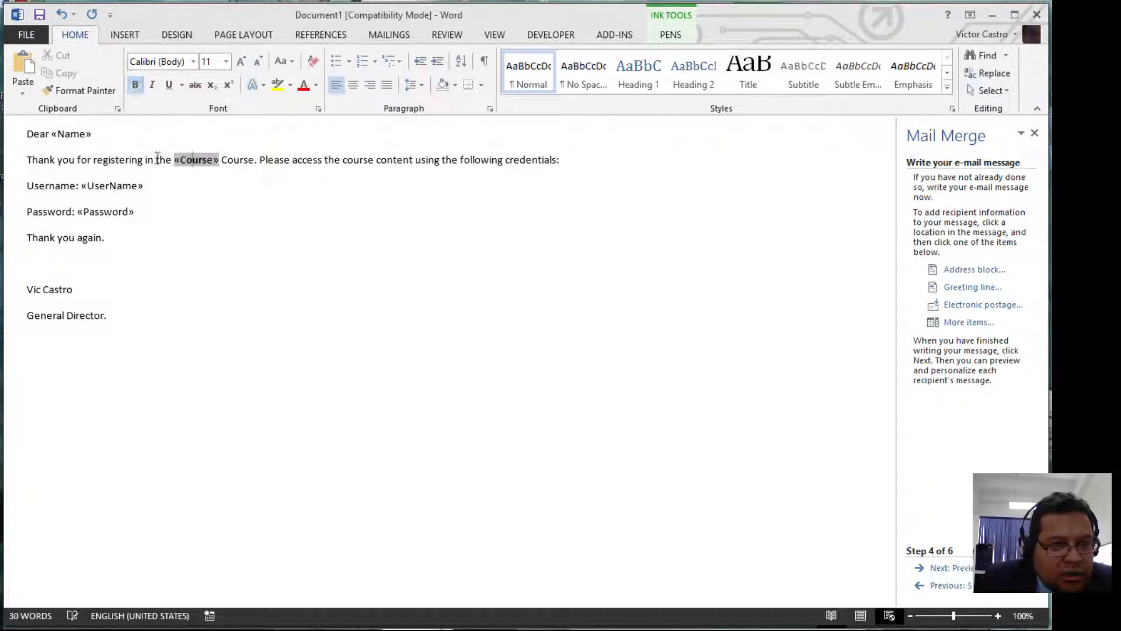
pyautogui.click(118, 185)
pyautogui.click(135, 85)
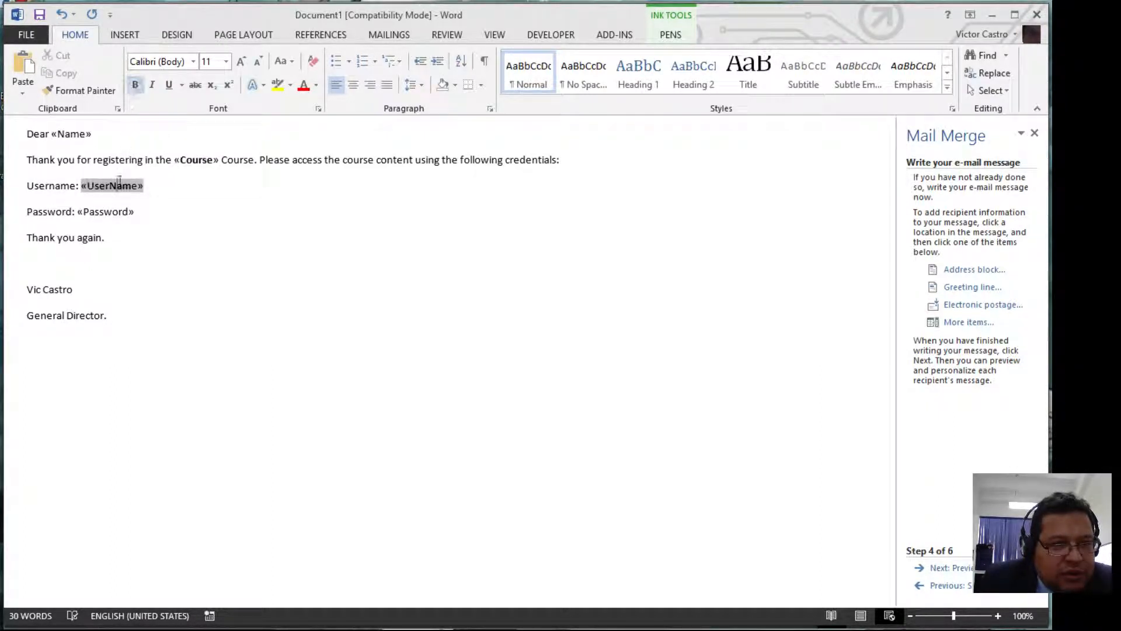
pyautogui.click(105, 211)
pyautogui.click(136, 85)
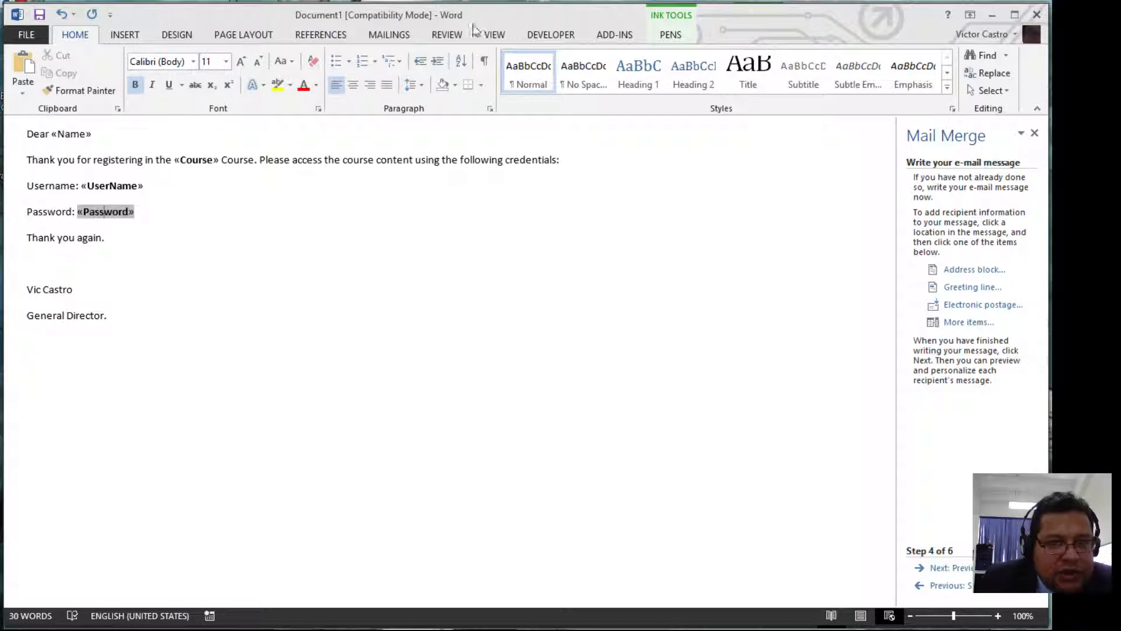
# - Advance the mail merge to previewing the e-mail messages and check the first recipient's merged message
pyautogui.click(392, 36)
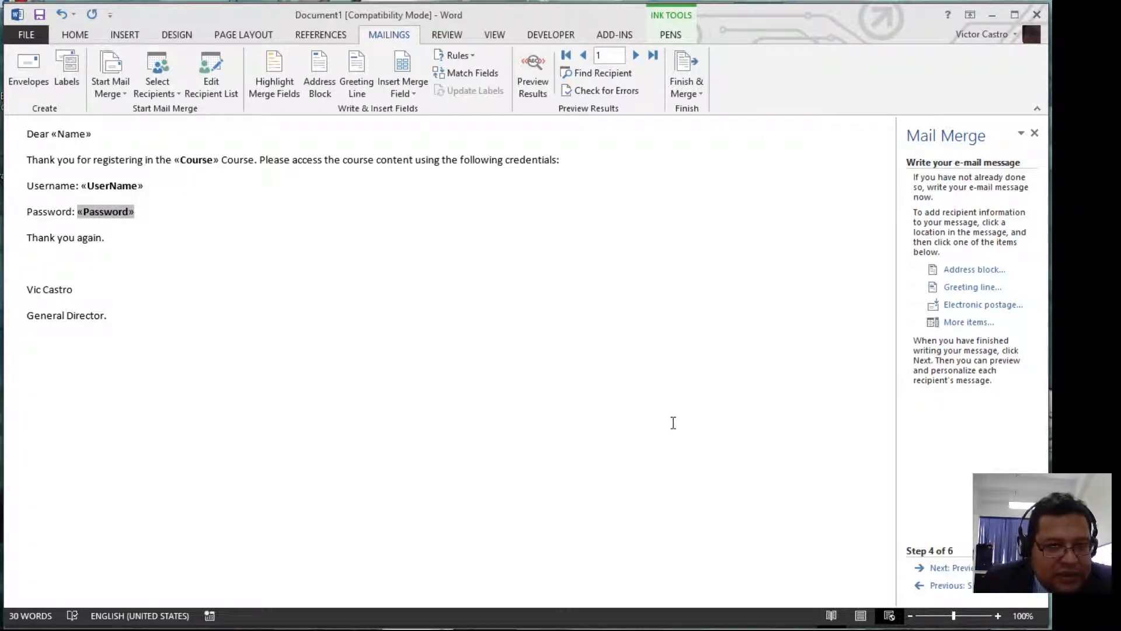
pyautogui.click(968, 570)
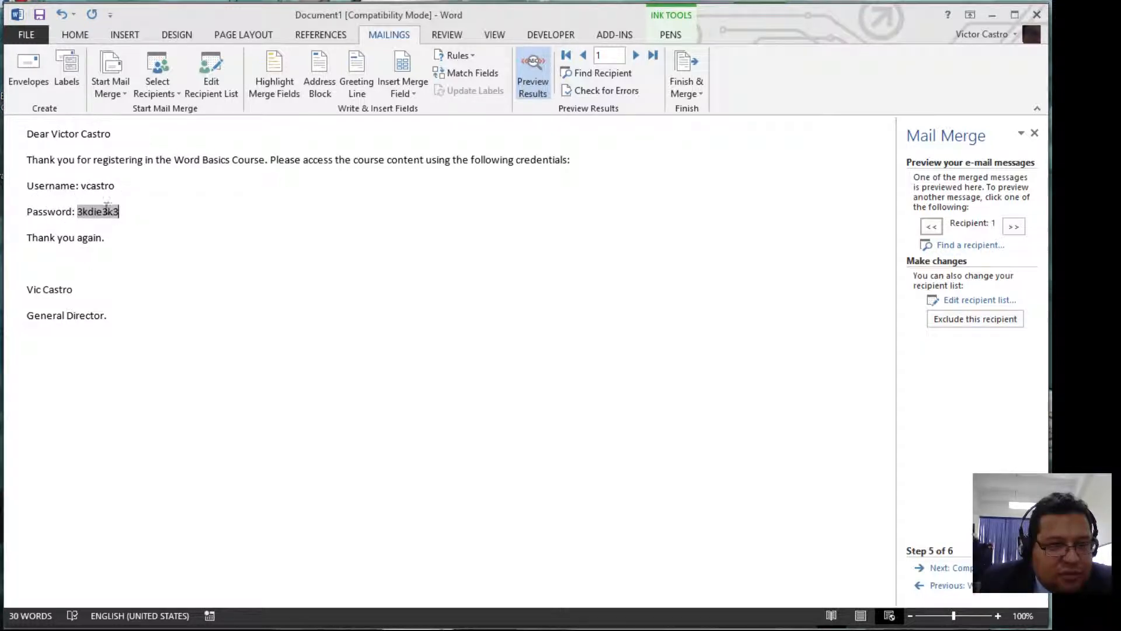
pyautogui.click(152, 211)
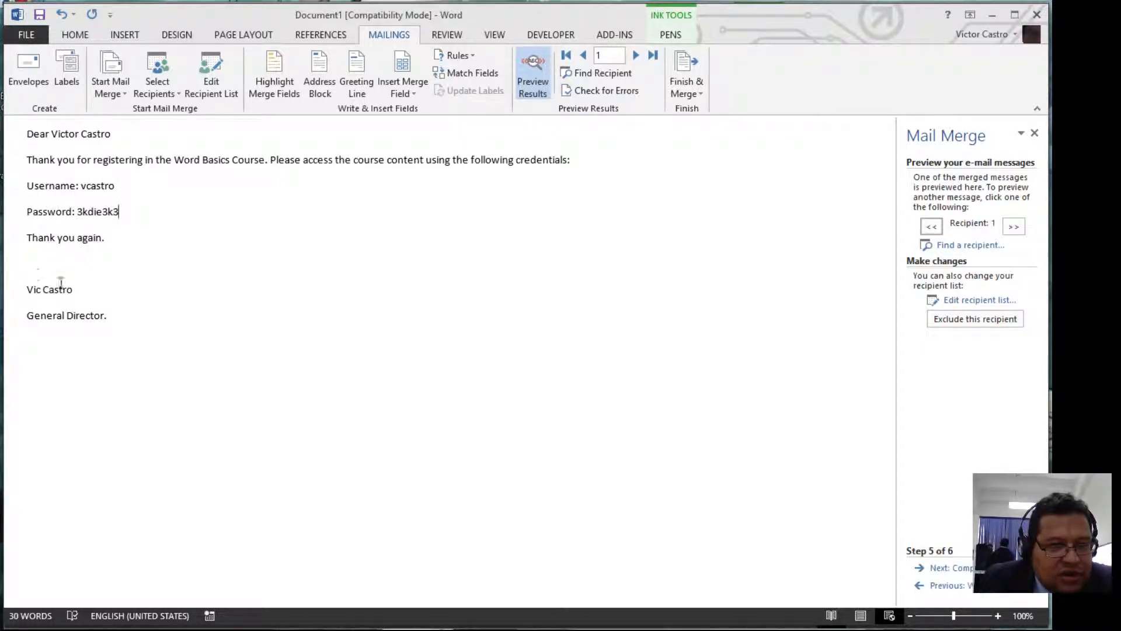
# - Preview the merged messages one by one through recipient 6, then return to the first recipient
pyautogui.click(637, 56)
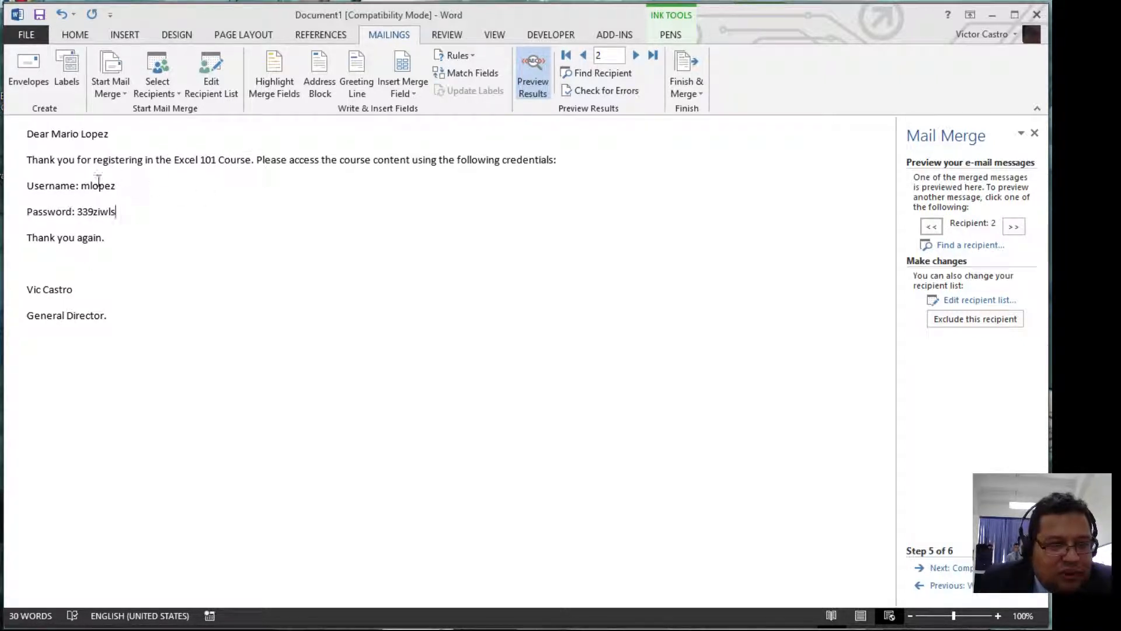
pyautogui.click(636, 55)
pyautogui.click(638, 56)
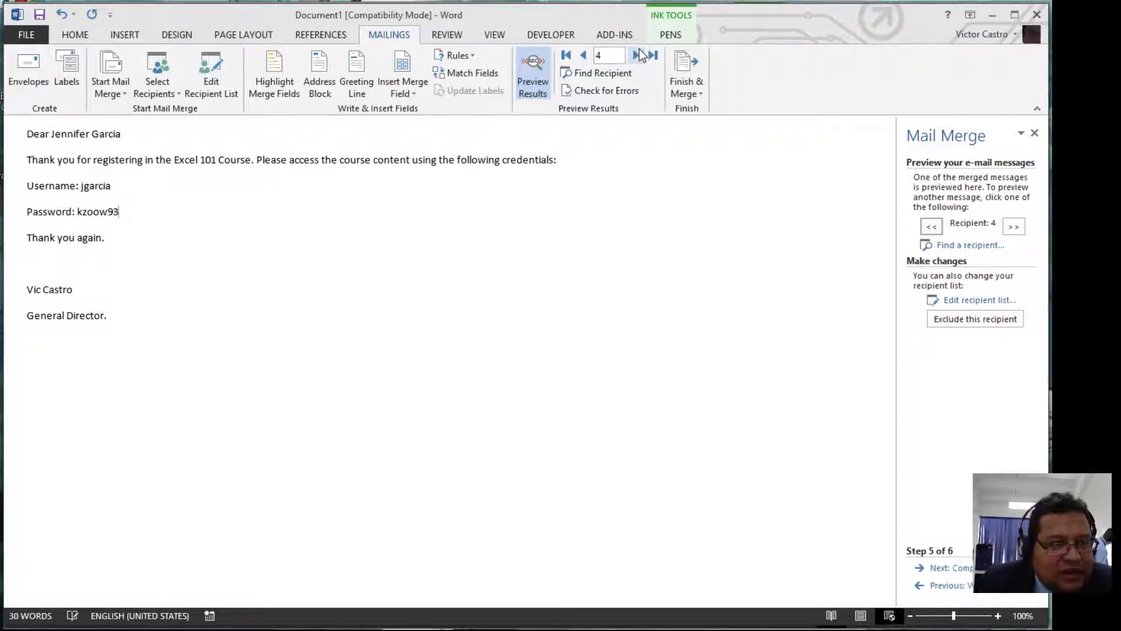
pyautogui.click(638, 55)
pyautogui.click(638, 56)
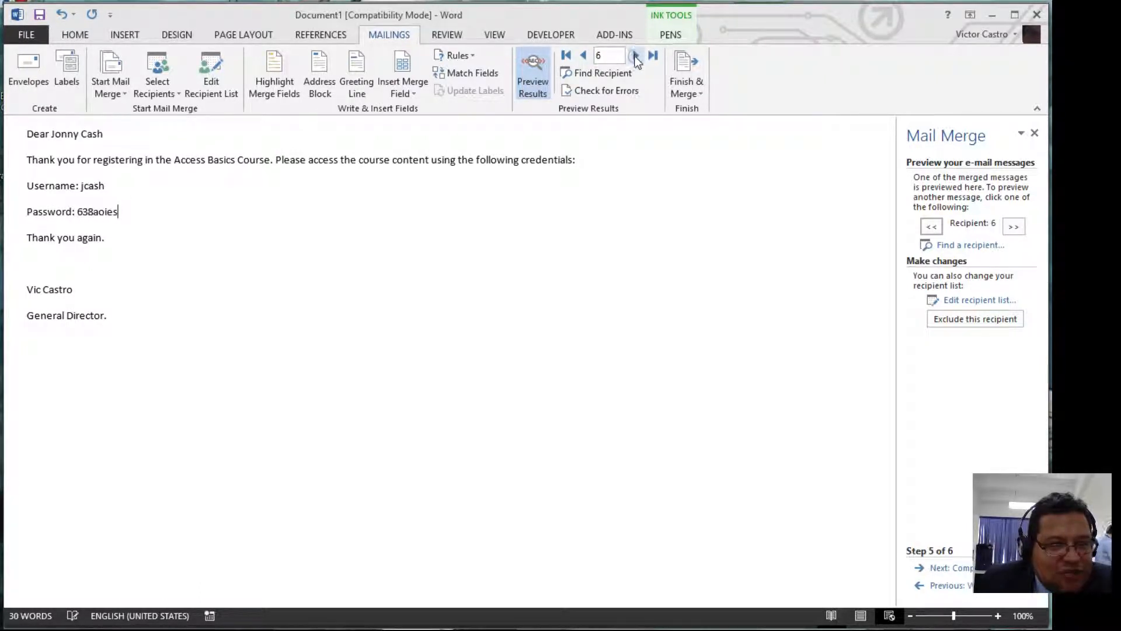
pyautogui.click(583, 56)
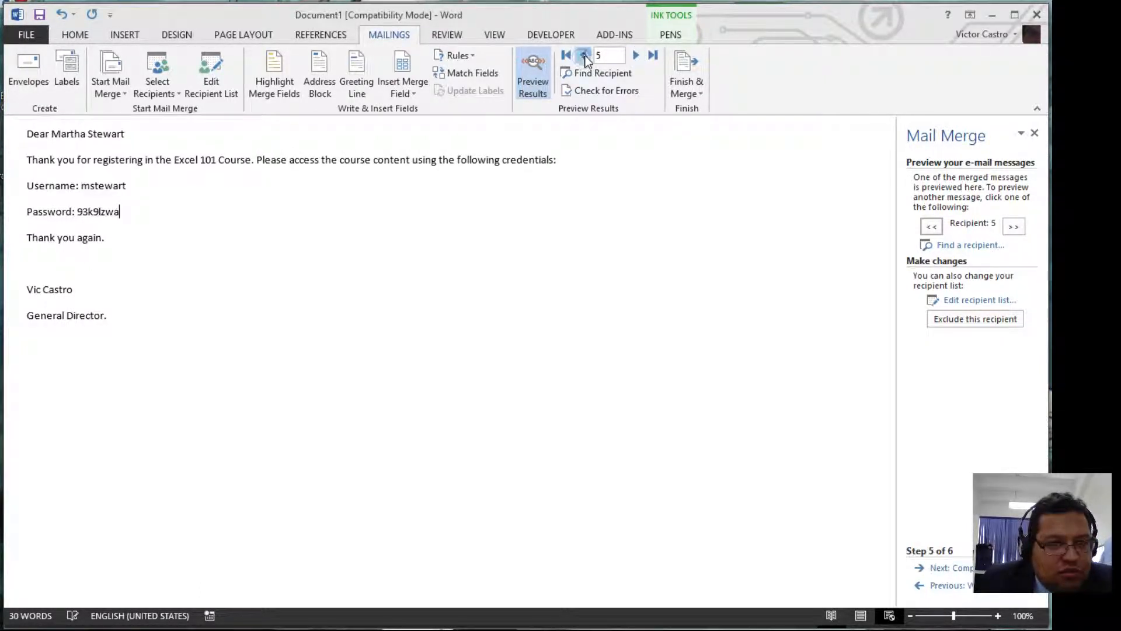
pyautogui.click(583, 56)
pyautogui.click(583, 56)
pyautogui.click(583, 56)
pyautogui.click(584, 56)
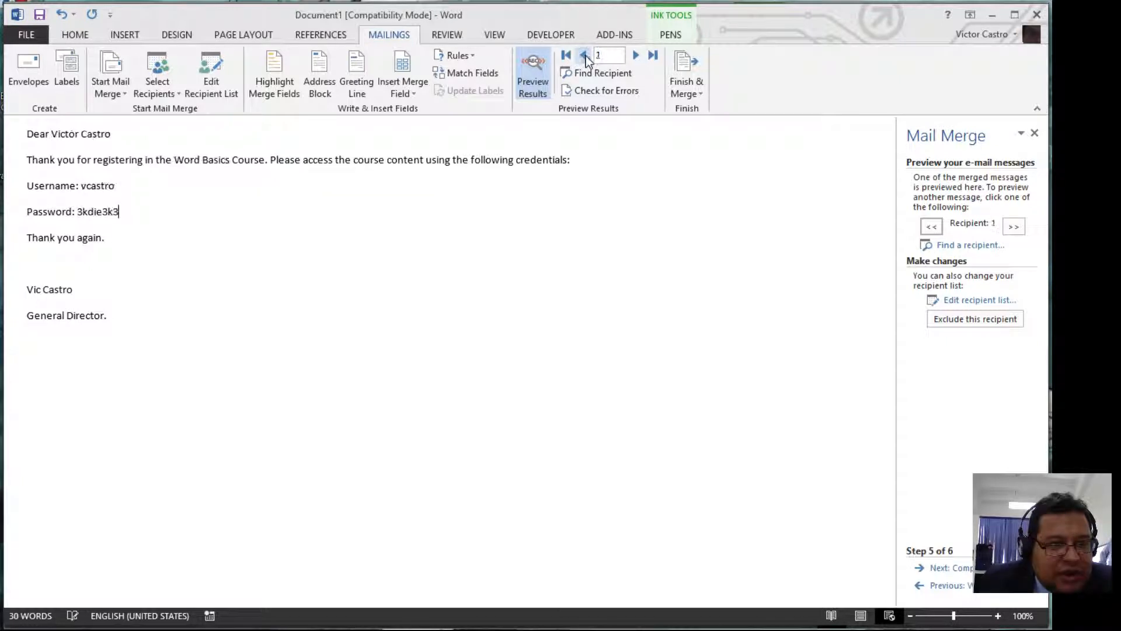
# - Go through the merged previews up to recipient 6 again and step back to recipient 3, checking each personalized message
pyautogui.click(638, 56)
pyautogui.click(637, 57)
pyautogui.click(638, 56)
pyautogui.click(638, 56)
pyautogui.click(637, 56)
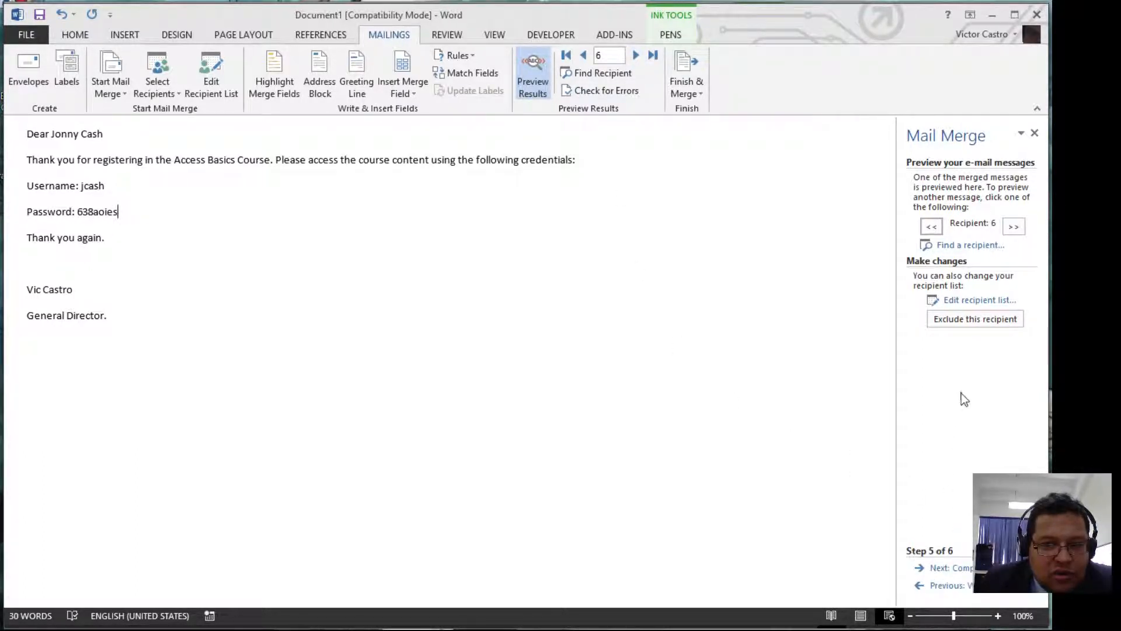
pyautogui.click(931, 227)
pyautogui.click(930, 227)
pyautogui.click(931, 227)
pyautogui.click(931, 227)
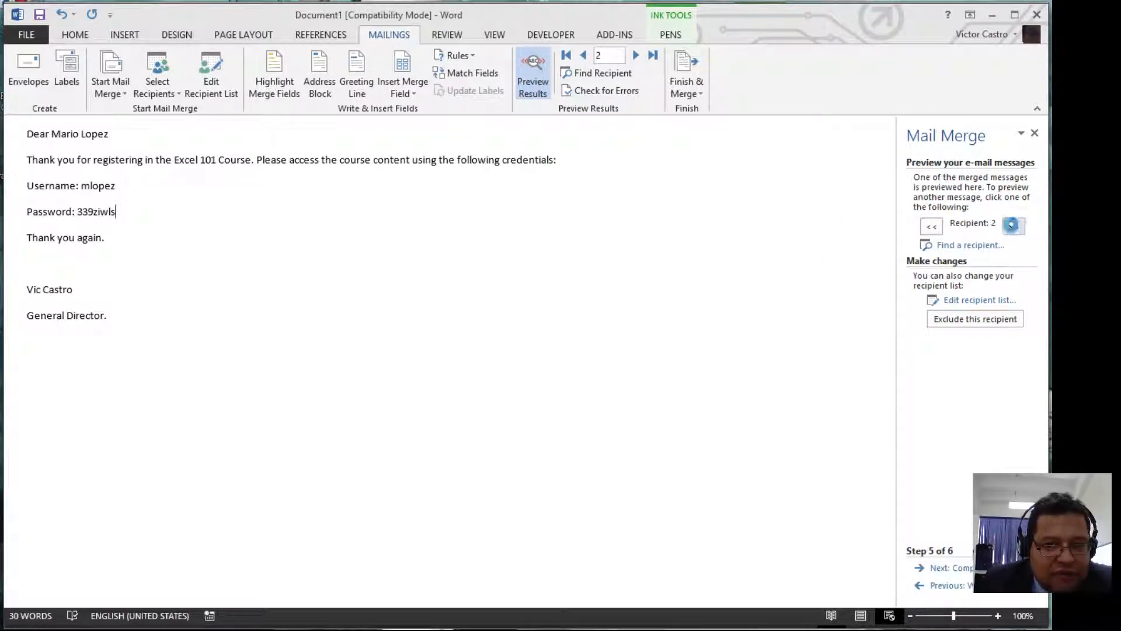
pyautogui.click(1012, 227)
# - Advance to completing the merge and set up the electronic mail with the email field as addressee and the subject line "Course Credentials"
pyautogui.click(966, 567)
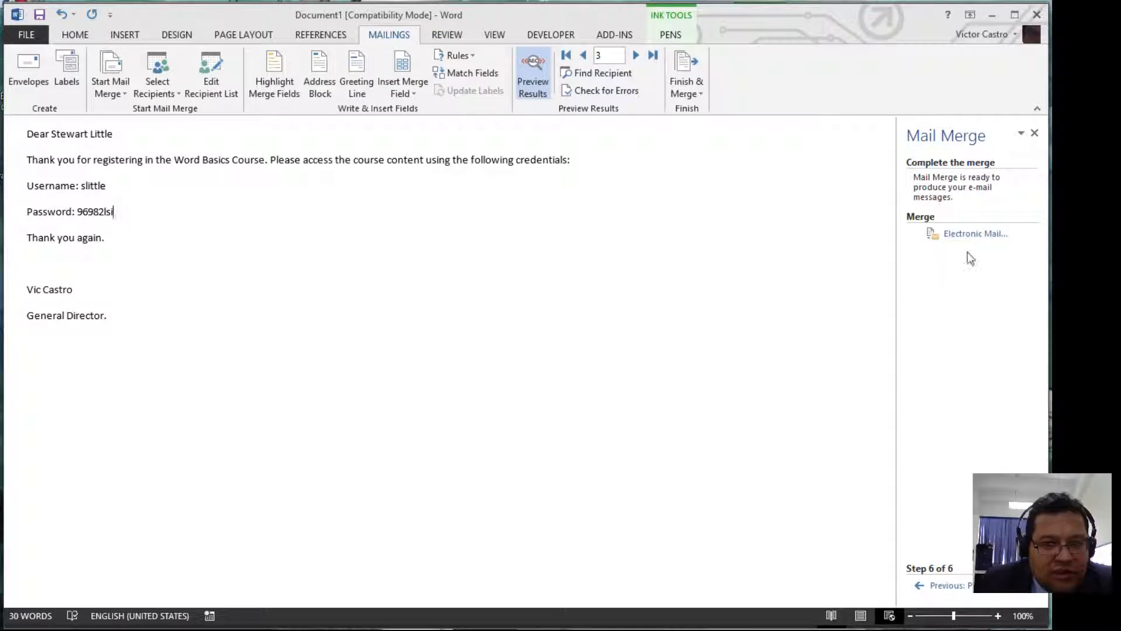
pyautogui.click(979, 235)
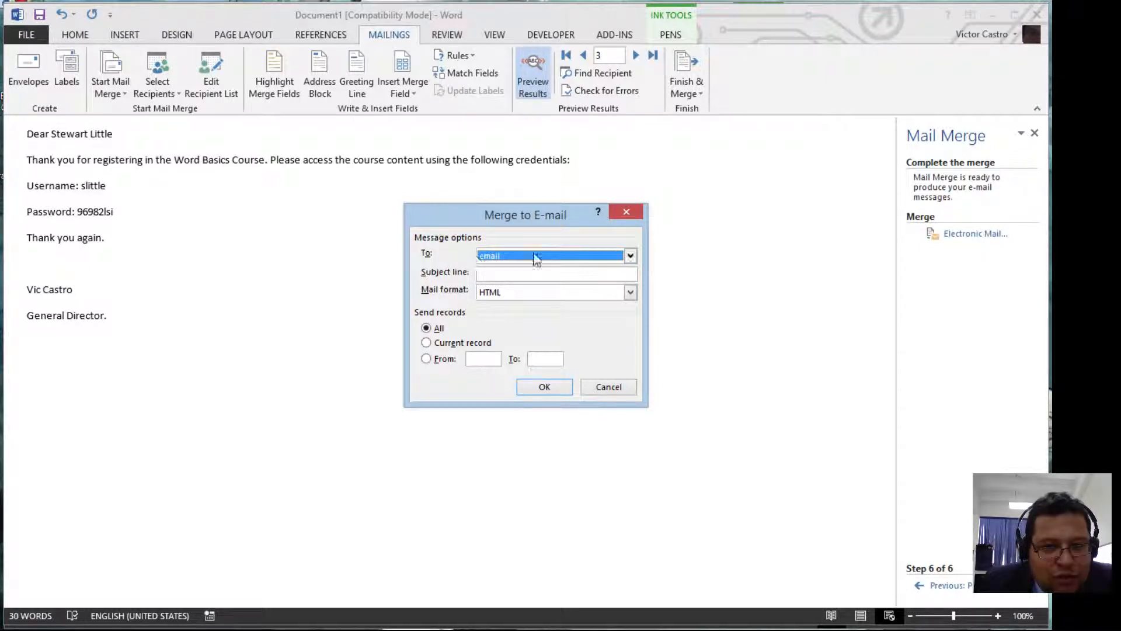
pyautogui.click(481, 256)
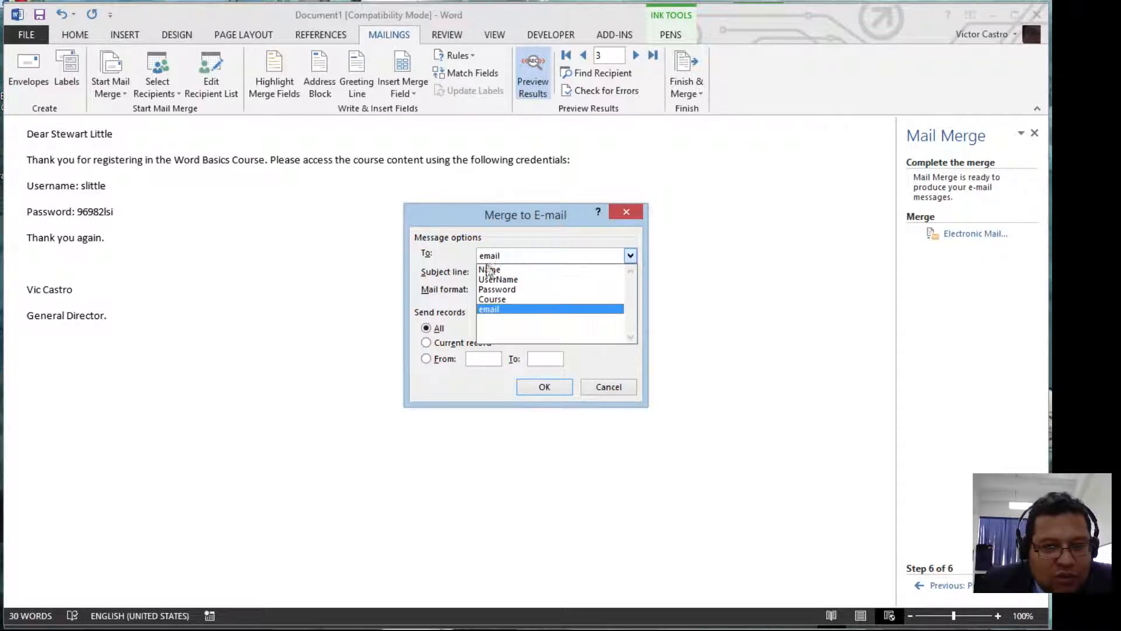
pyautogui.click(494, 310)
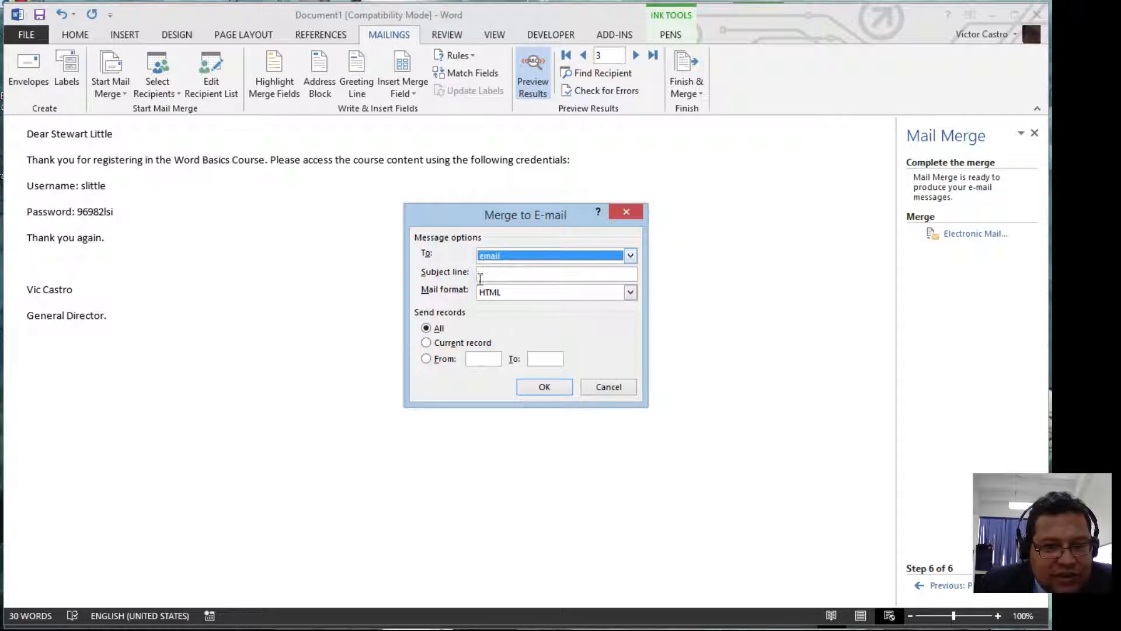
pyautogui.click(483, 275)
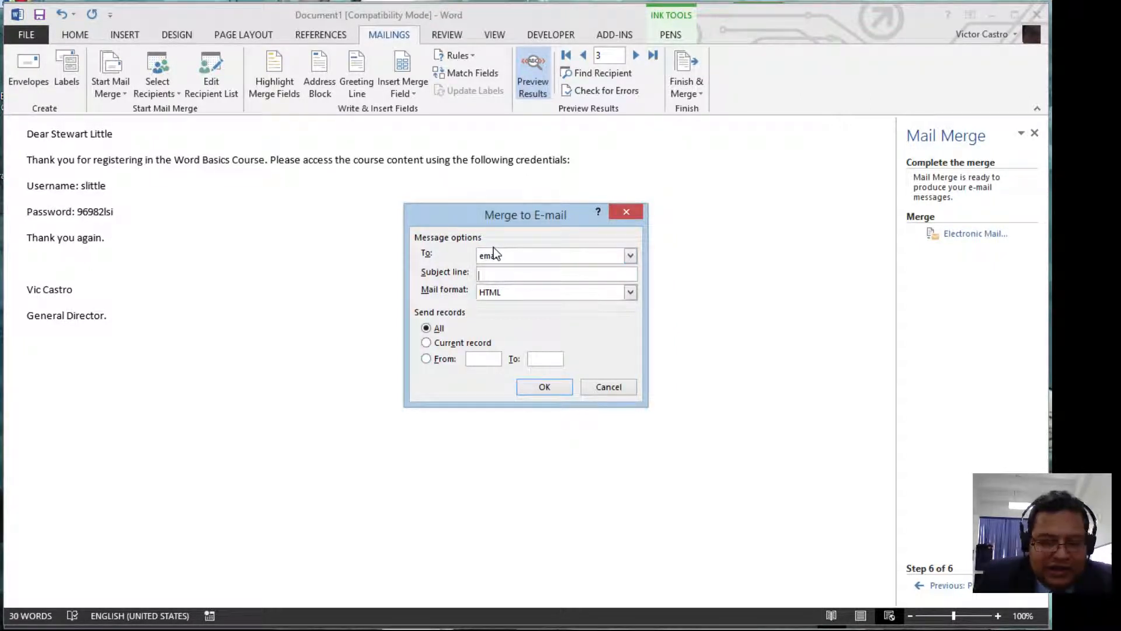
pyautogui.write('Course Credentials')
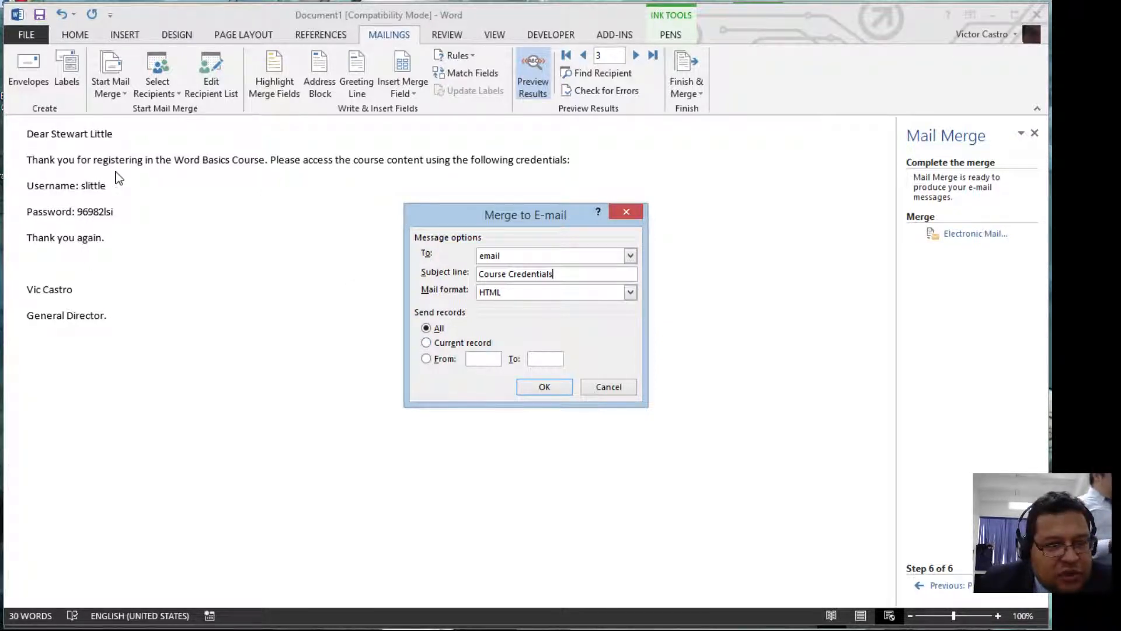
# - Choose to send all records and run the merge to e-mail
pyautogui.click(426, 358)
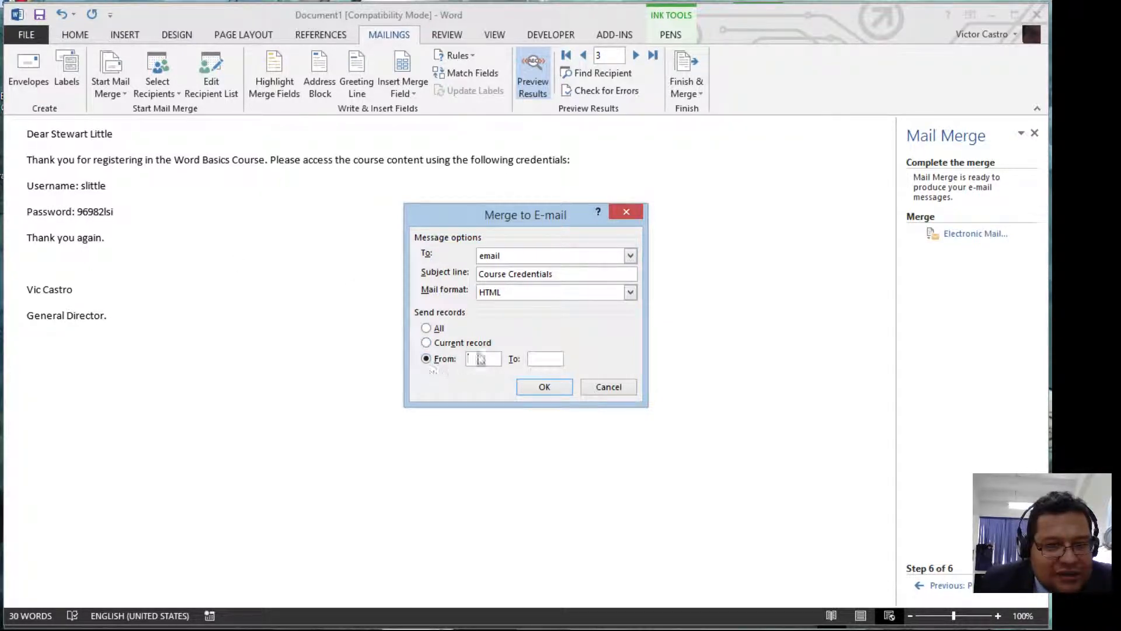
pyautogui.click(437, 329)
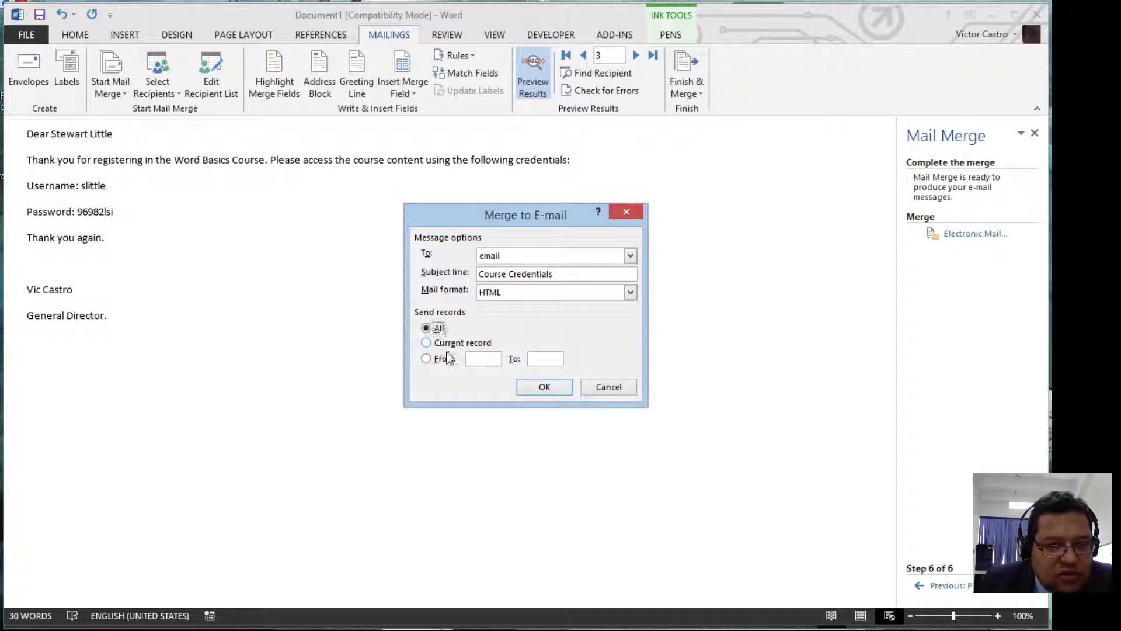
pyautogui.click(542, 386)
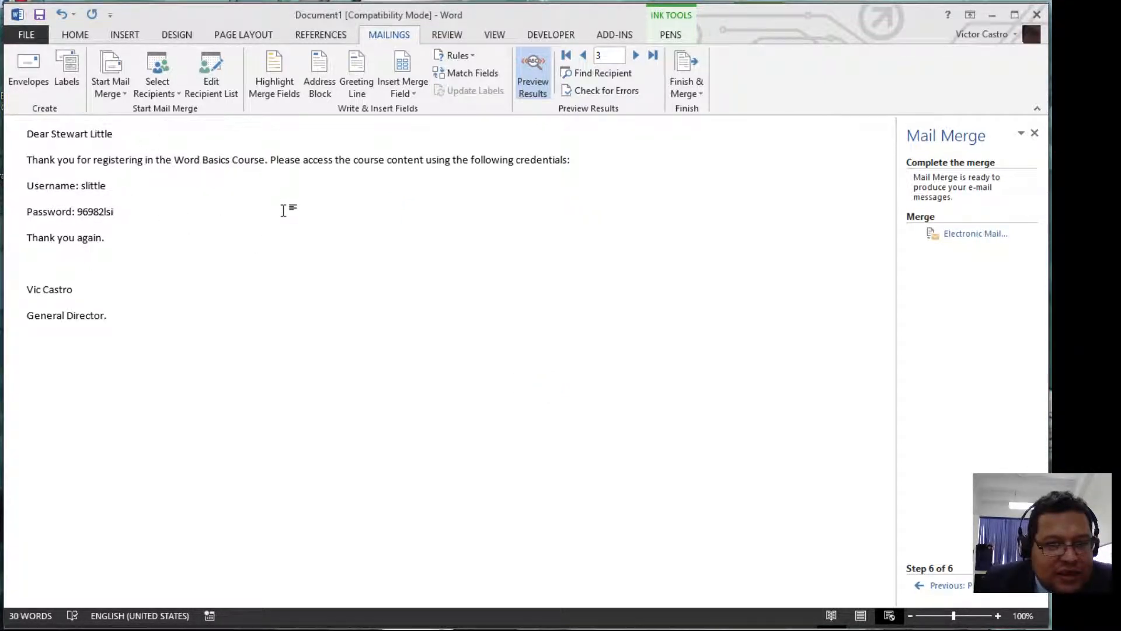
# - Switch to Outlook and check the Outbox and Sent Items folders for the merged messages, finishing in Sent Items
pyautogui.click(415, 629)
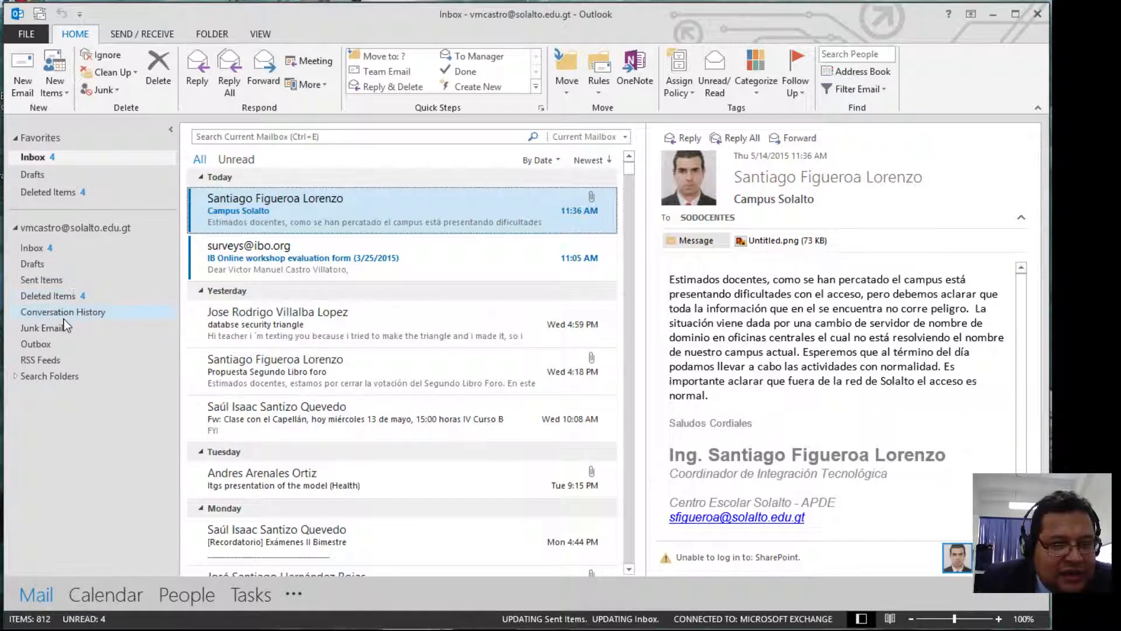
pyautogui.click(50, 274)
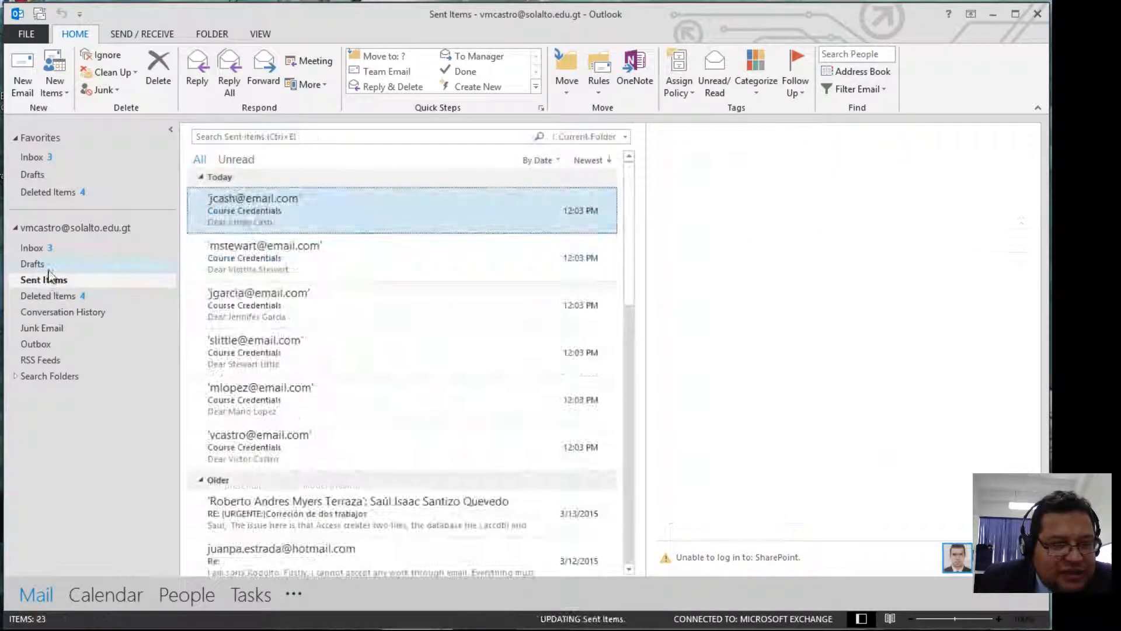
pyautogui.click(51, 345)
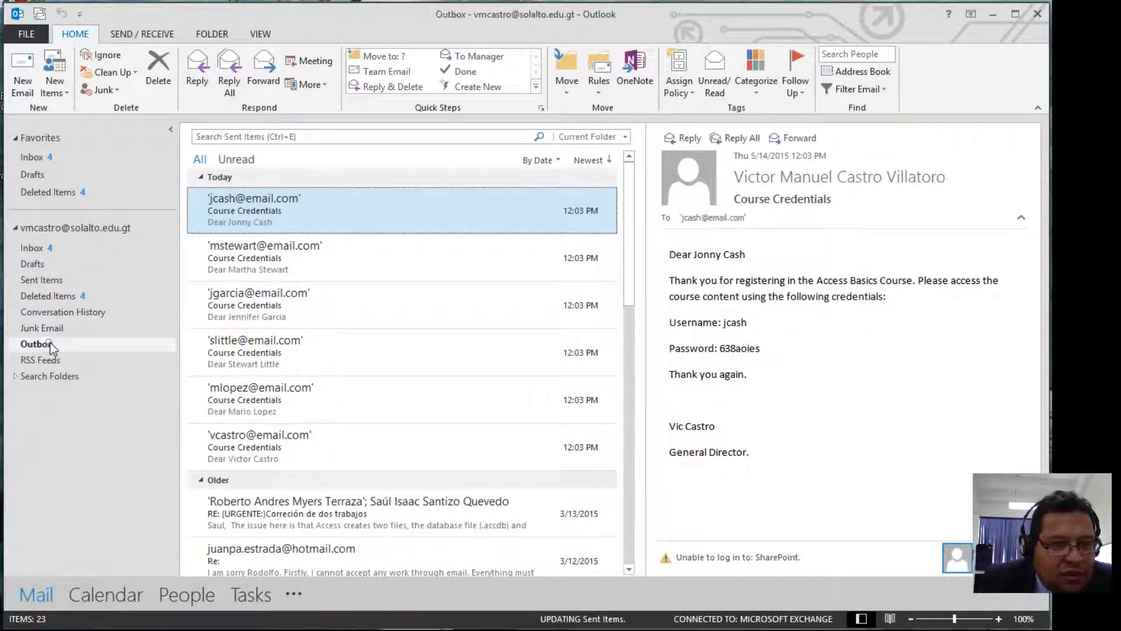
pyautogui.click(36, 281)
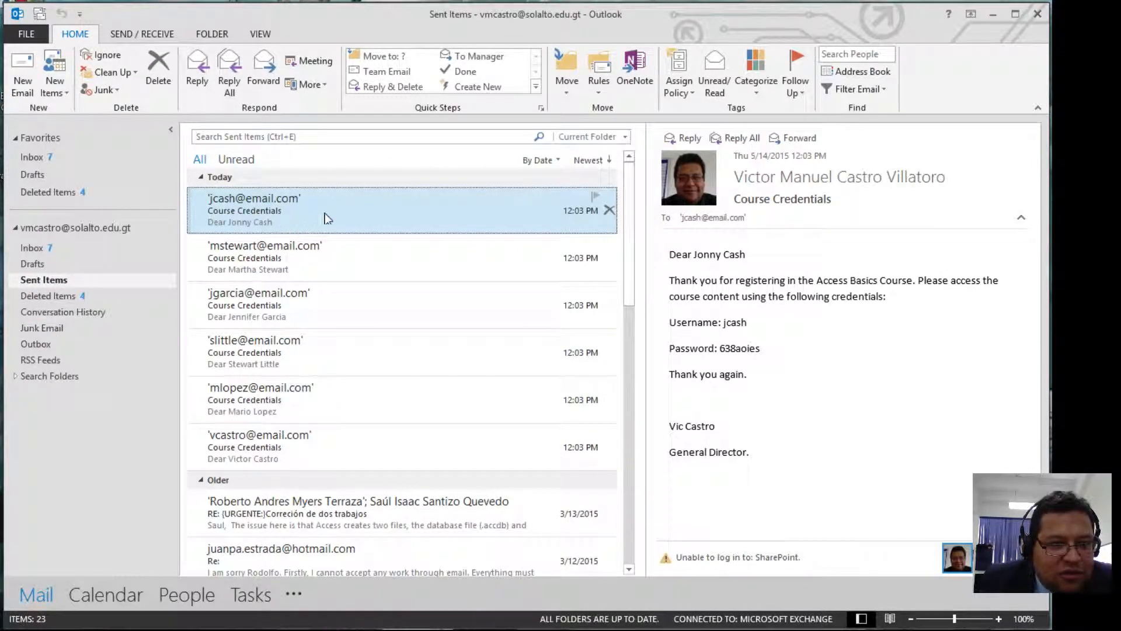
# - Open today's sent "Course Credentials" messages in turn, from the second one down to the oldest
pyautogui.click(321, 265)
pyautogui.click(325, 306)
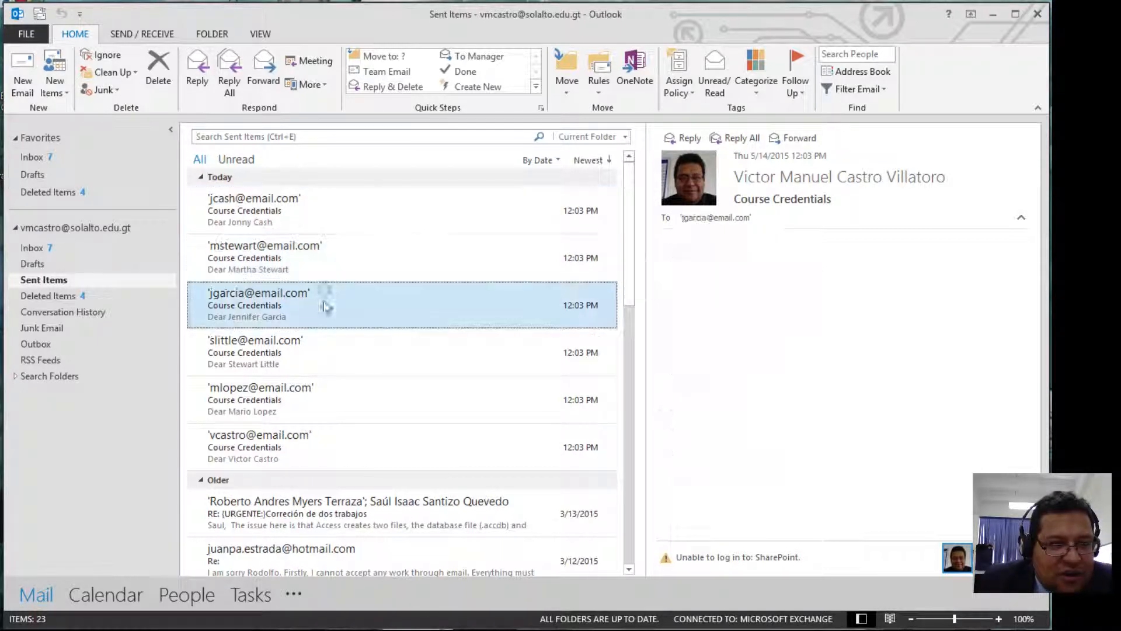
pyautogui.click(327, 353)
pyautogui.click(334, 404)
pyautogui.click(341, 456)
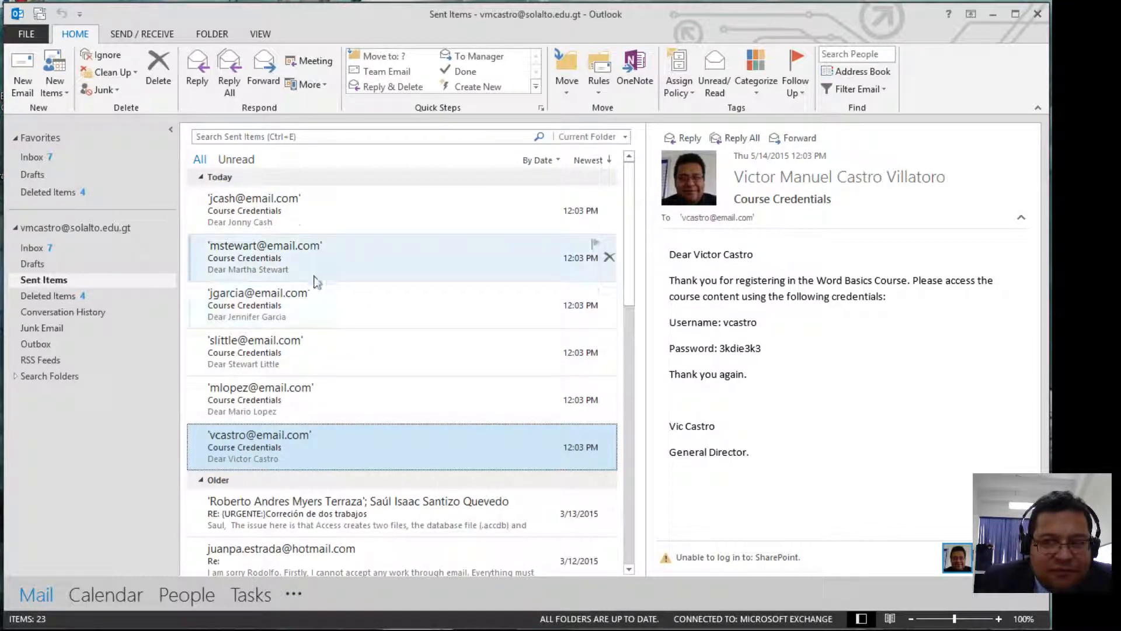
# - Compare the greeting, course, username and password across all of today's sent messages, going down the list and back up
pyautogui.click(320, 217)
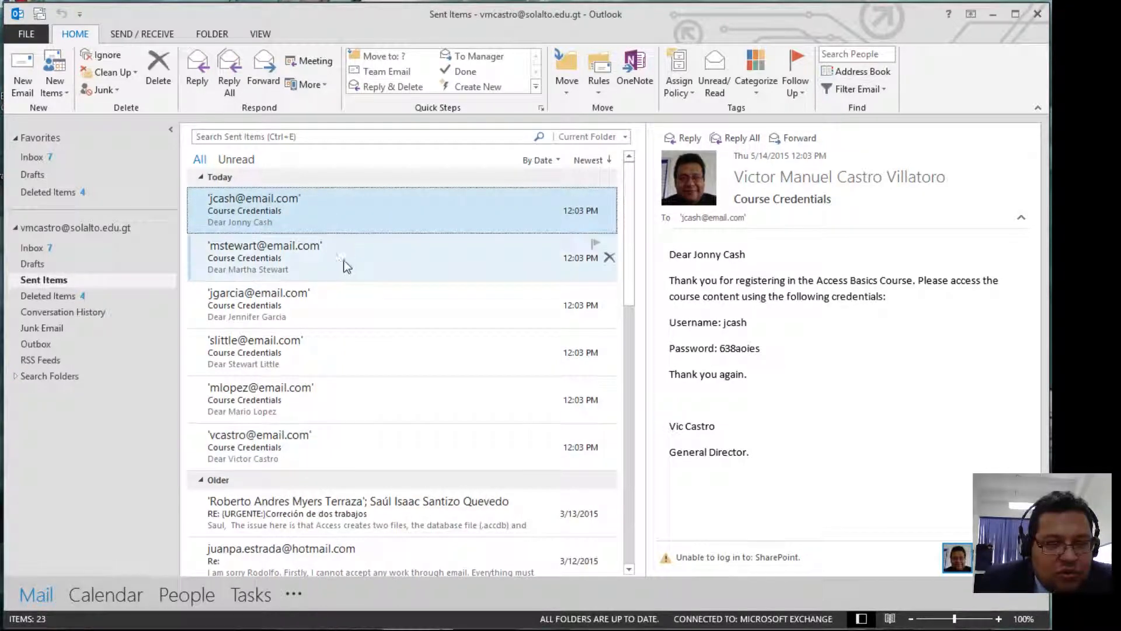
pyautogui.click(348, 259)
pyautogui.click(353, 315)
pyautogui.click(366, 361)
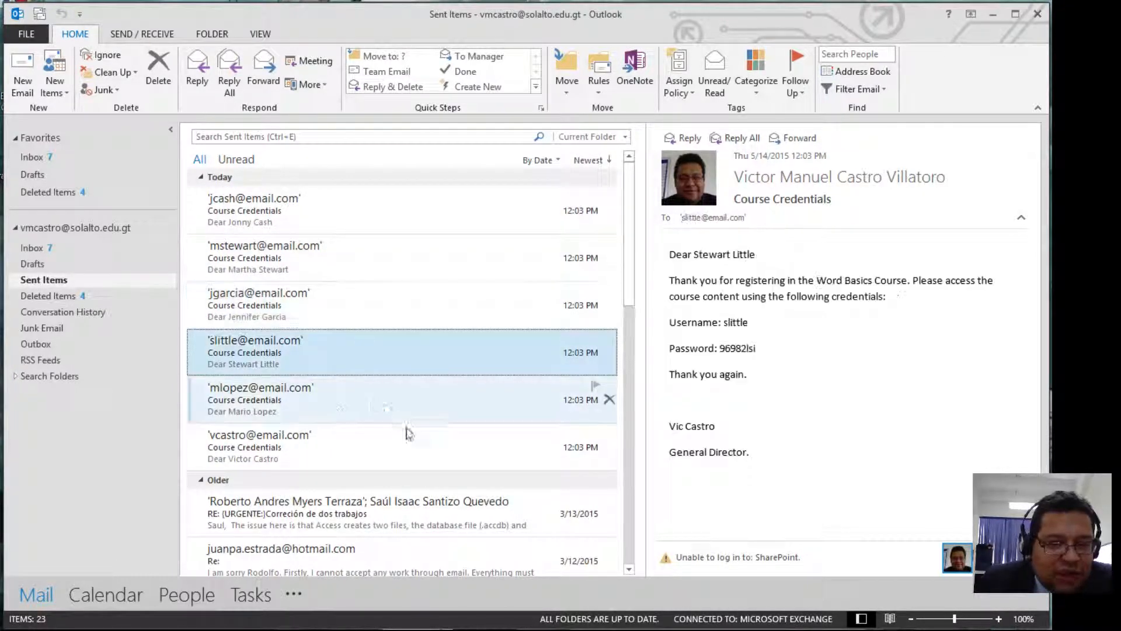
pyautogui.click(366, 397)
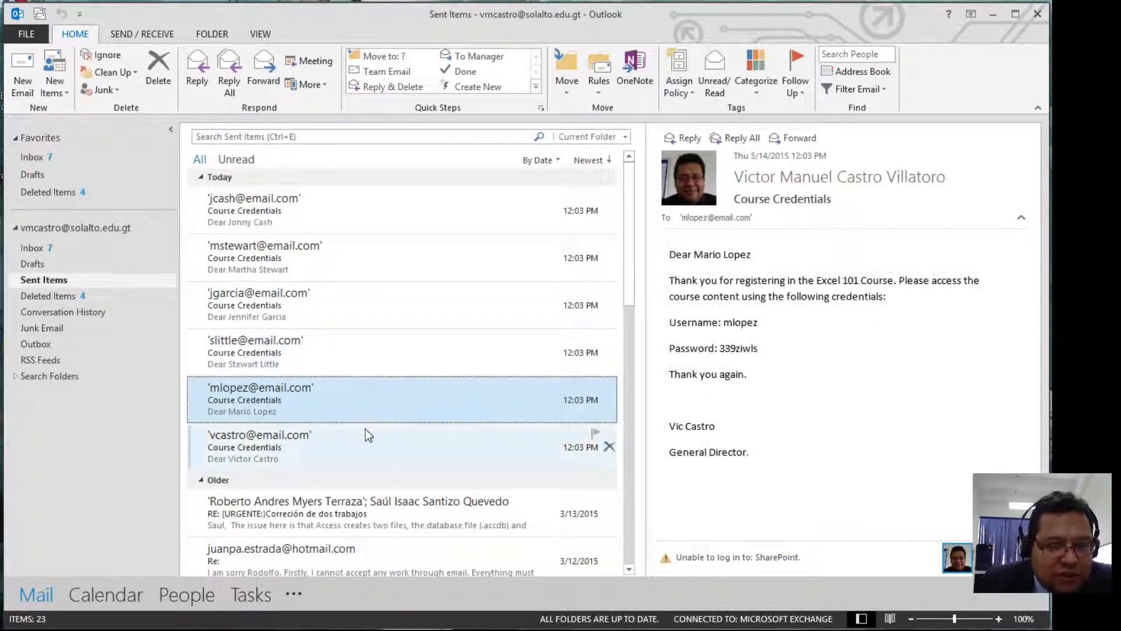
pyautogui.click(283, 453)
pyautogui.click(351, 393)
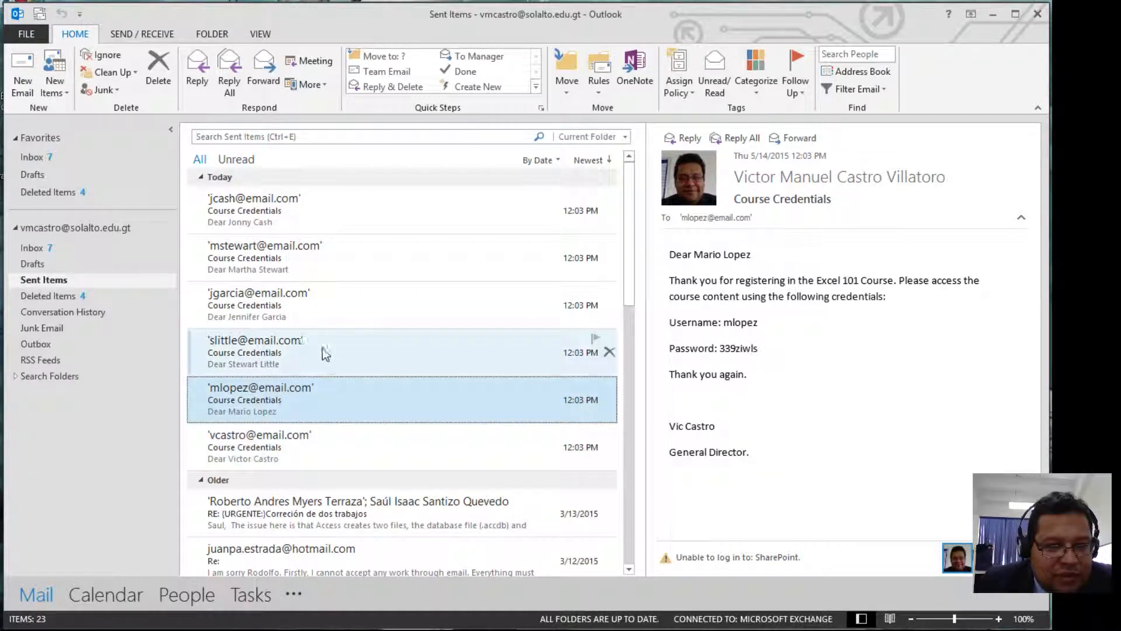
pyautogui.click(348, 349)
pyautogui.click(352, 299)
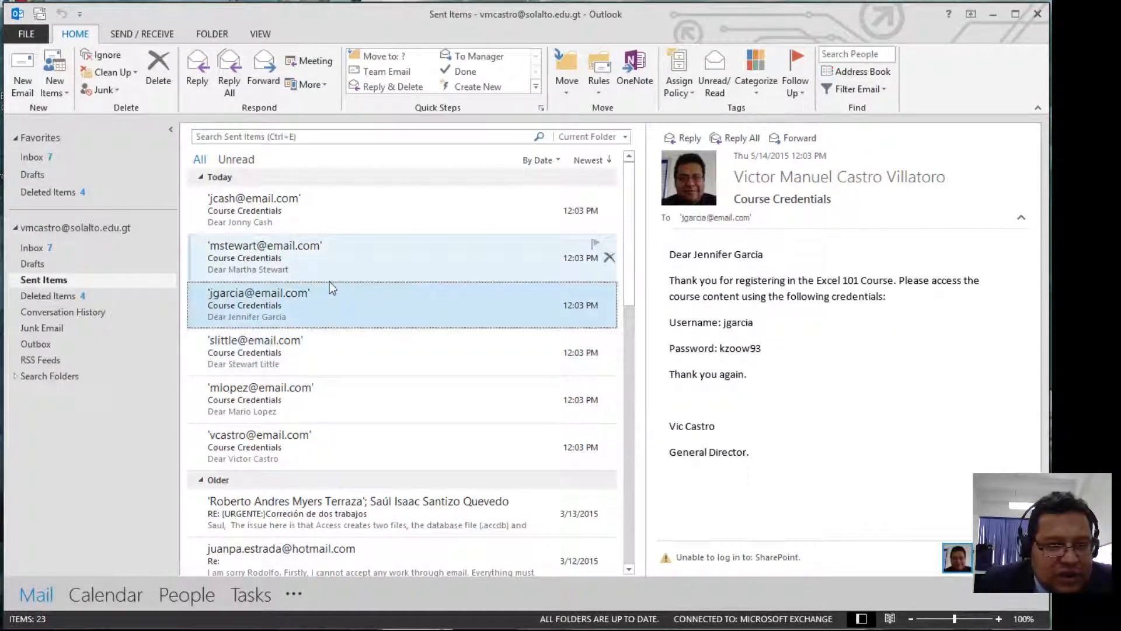
pyautogui.click(349, 257)
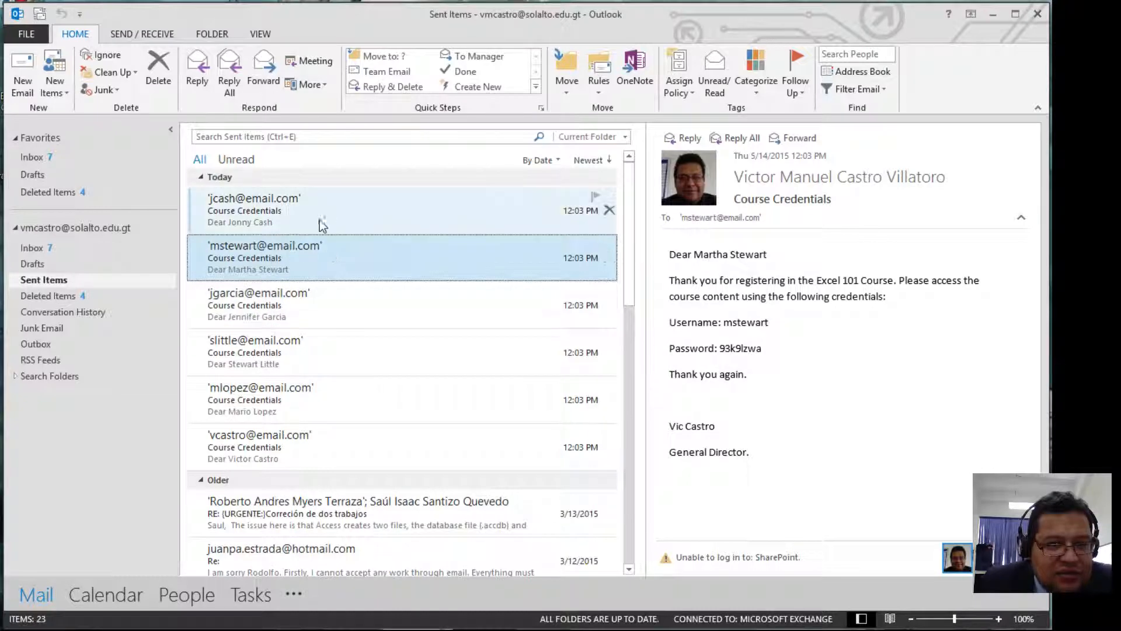
pyautogui.click(353, 209)
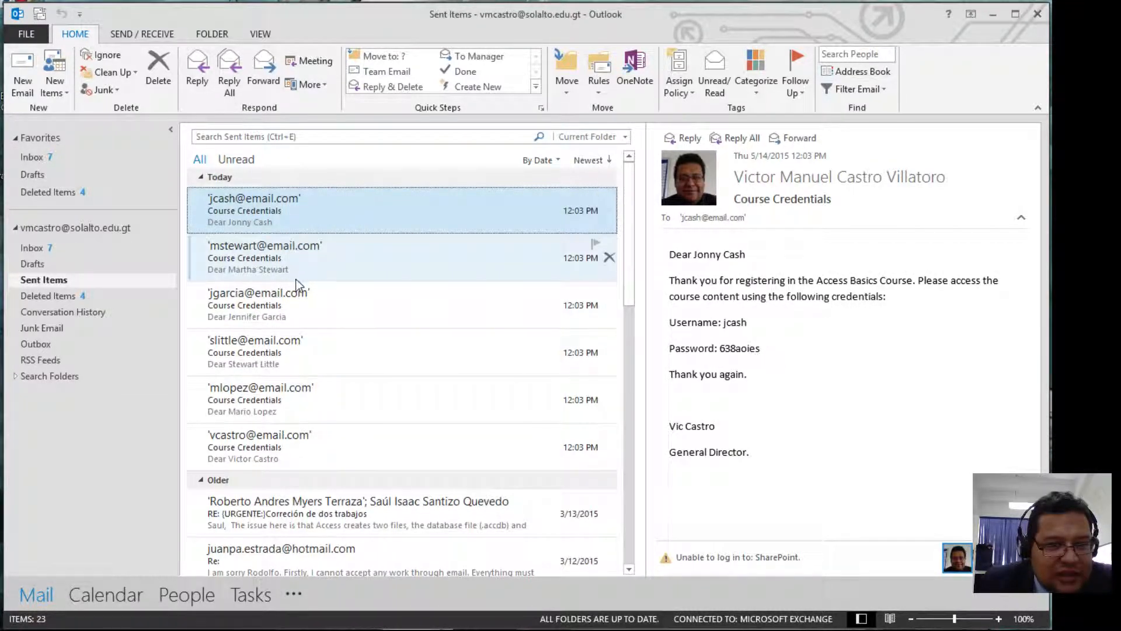
pyautogui.click(364, 245)
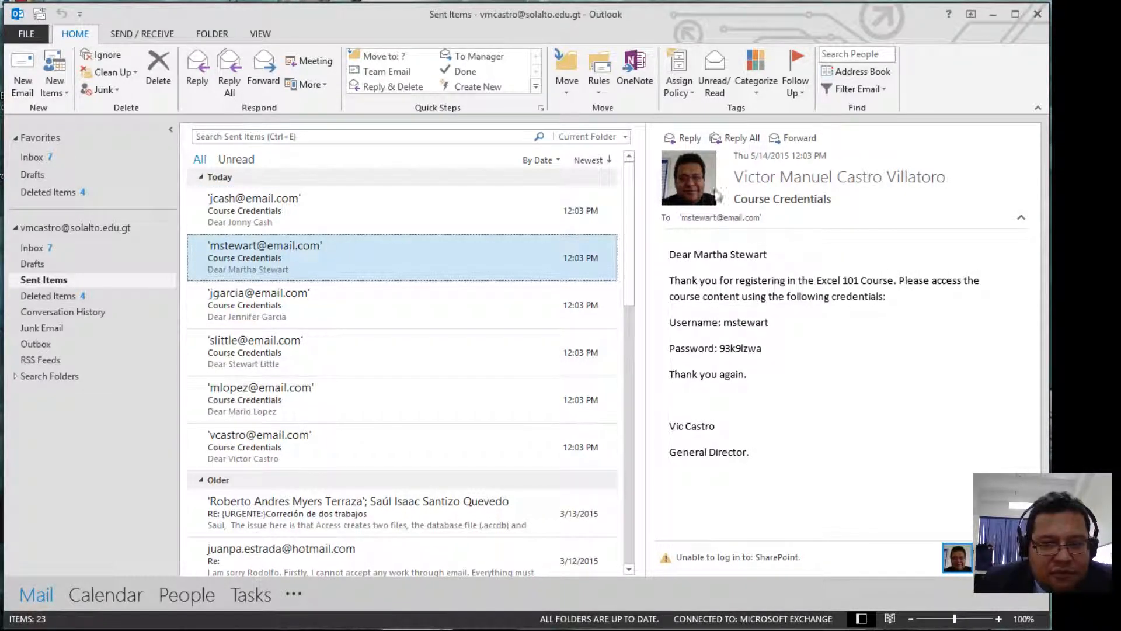